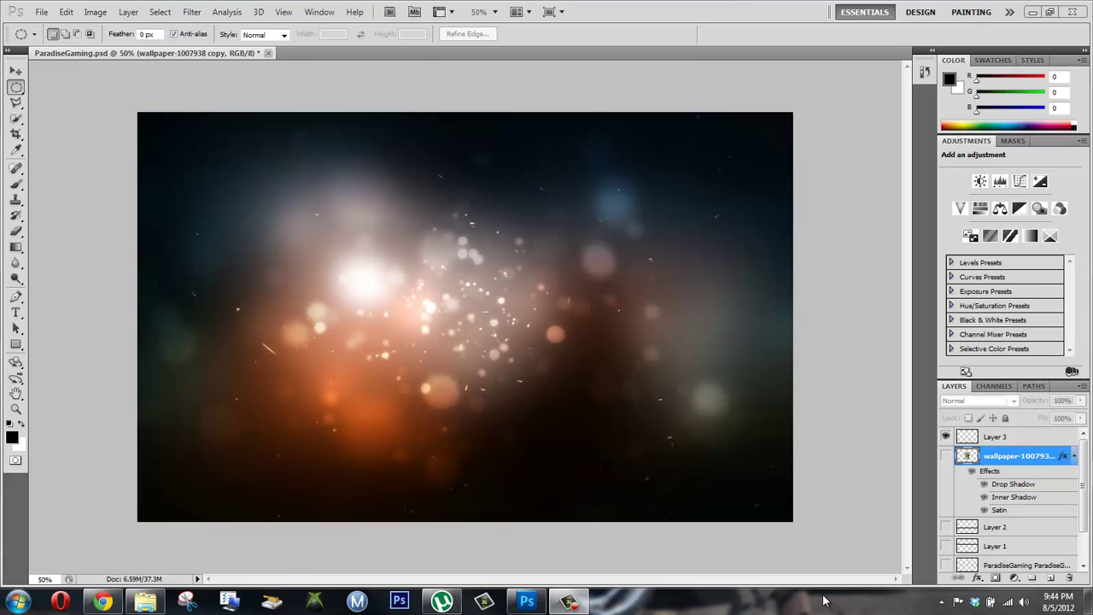
Show Layer 1, Layer 2, the ParadiseGaming text layer and the wallpaper skull layer
left_click(945, 547)
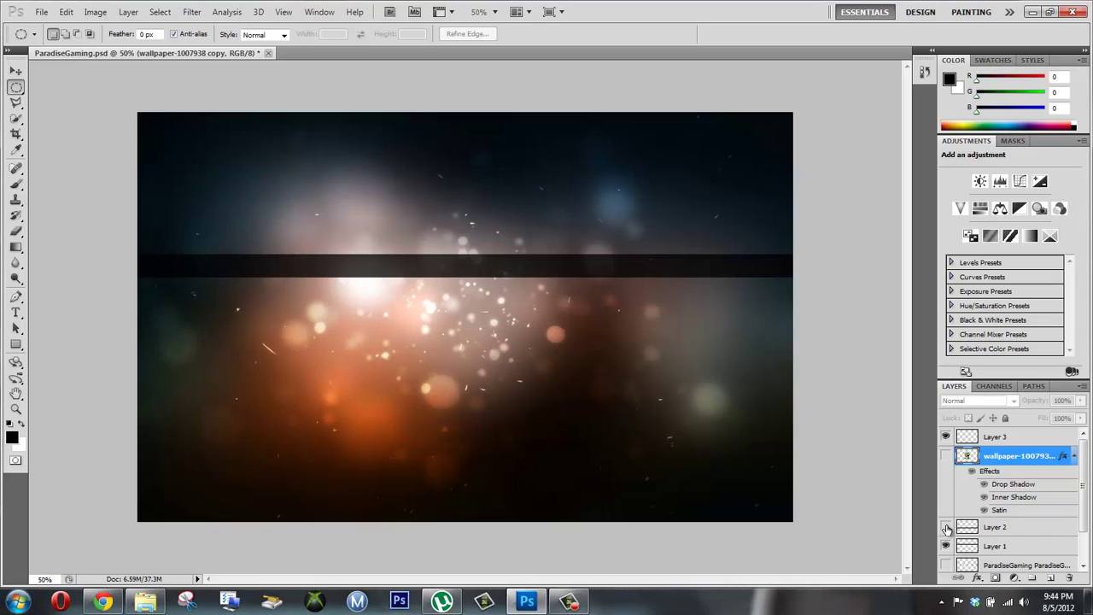
left_click(945, 527)
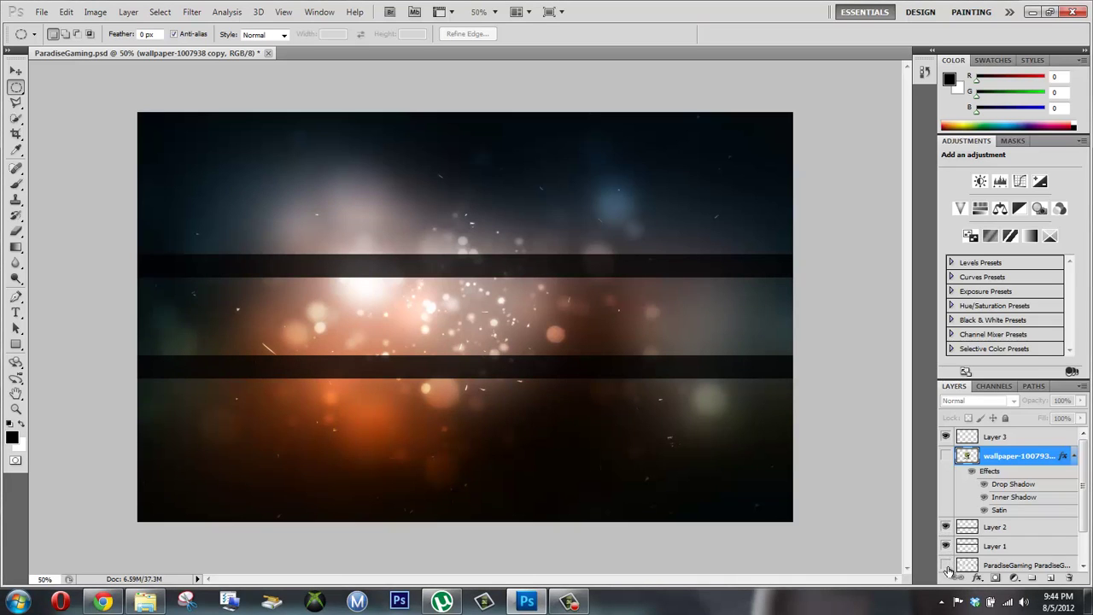
left_click(945, 566)
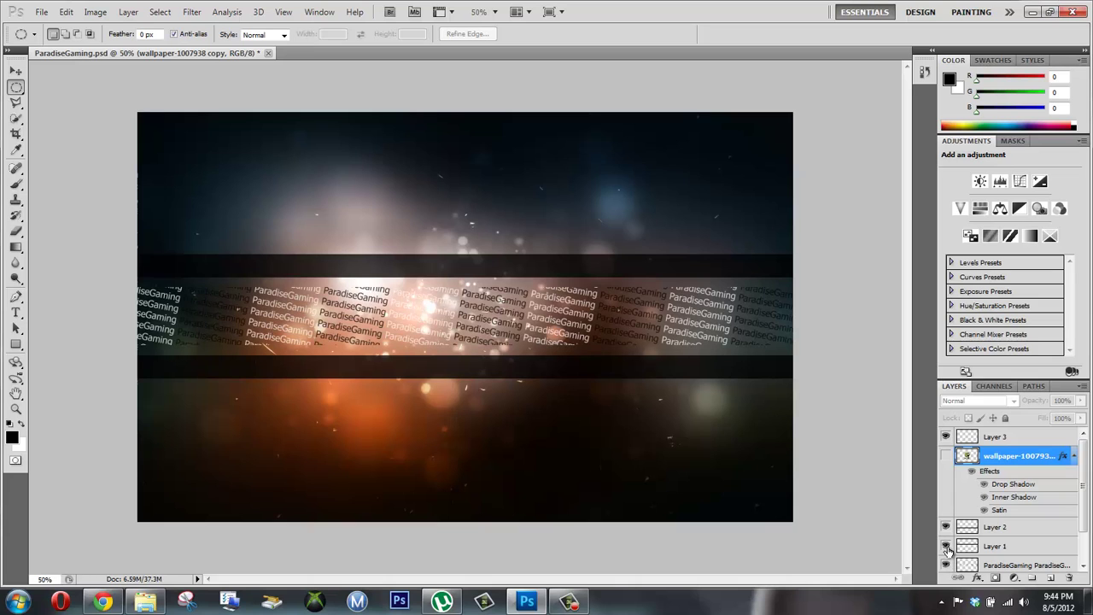
left_click(945, 457)
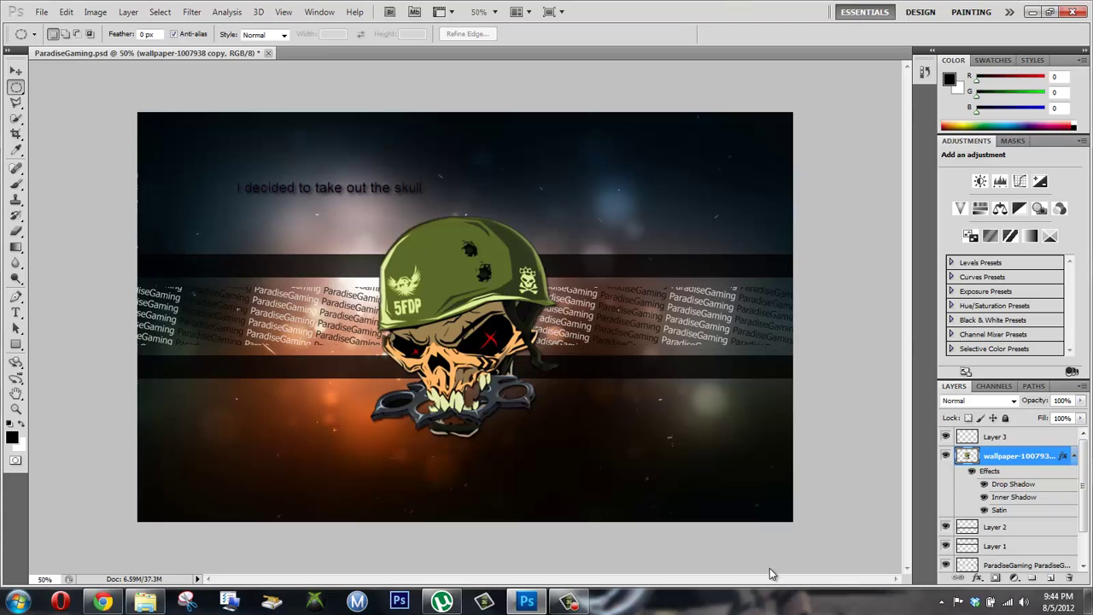
mouse_move(569, 602)
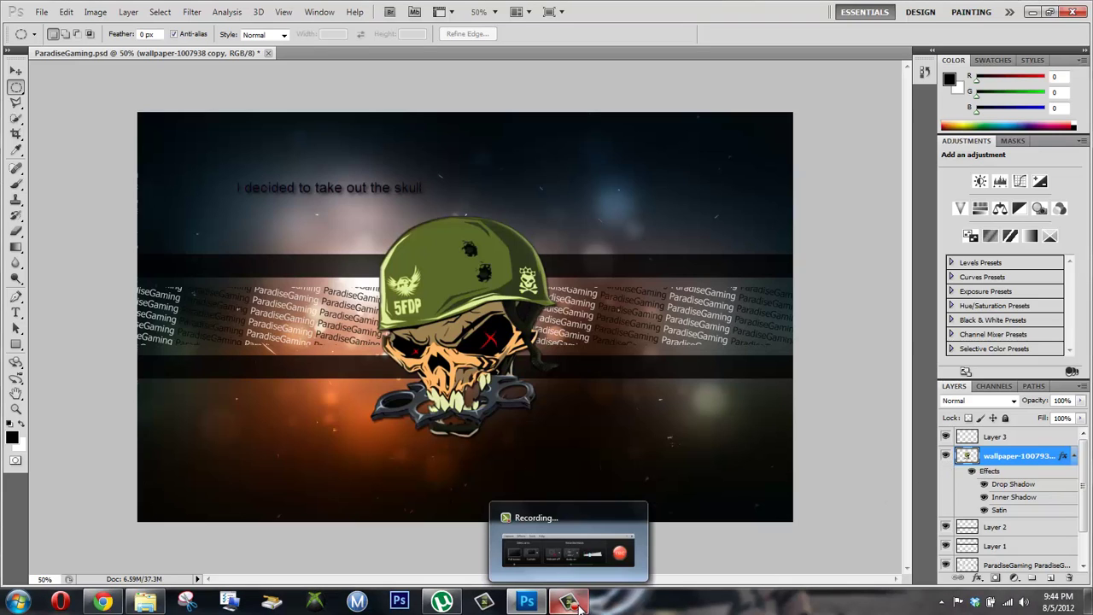
left_click(573, 603)
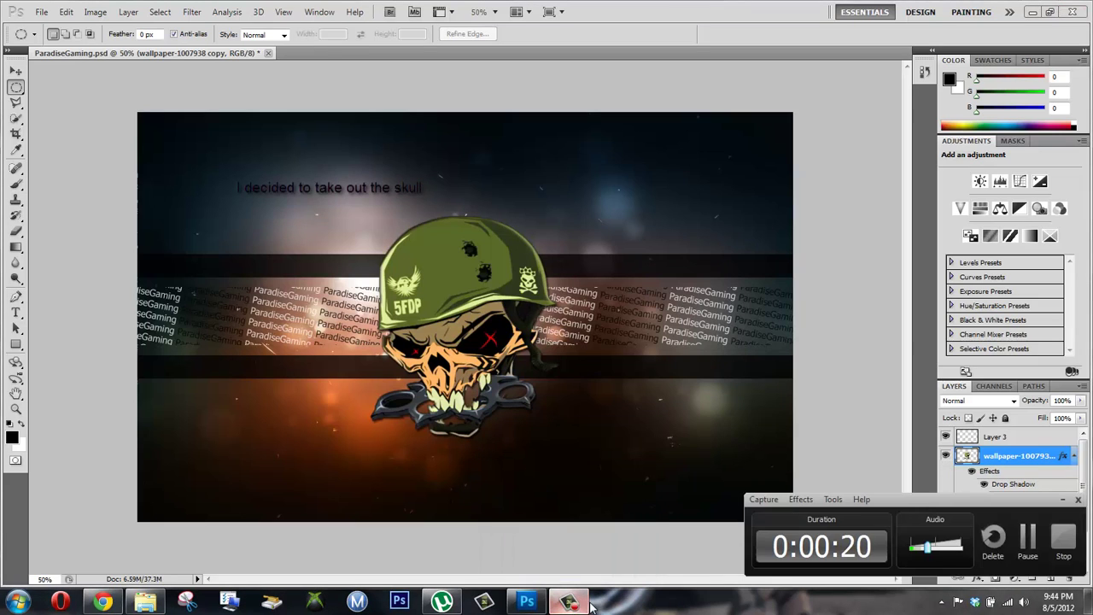
left_click(1027, 540)
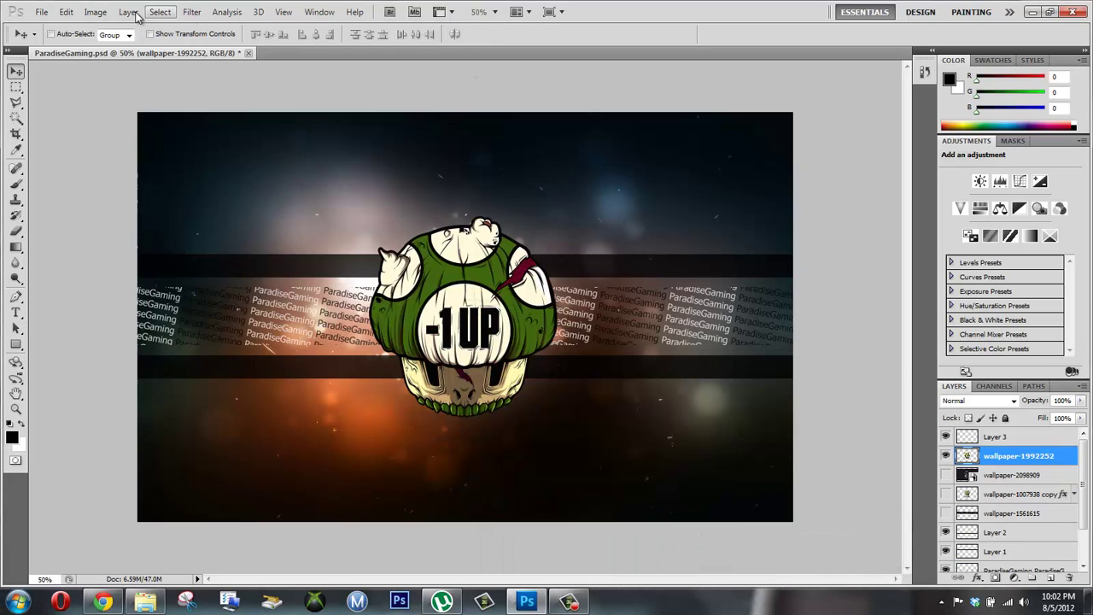
left_click(128, 12)
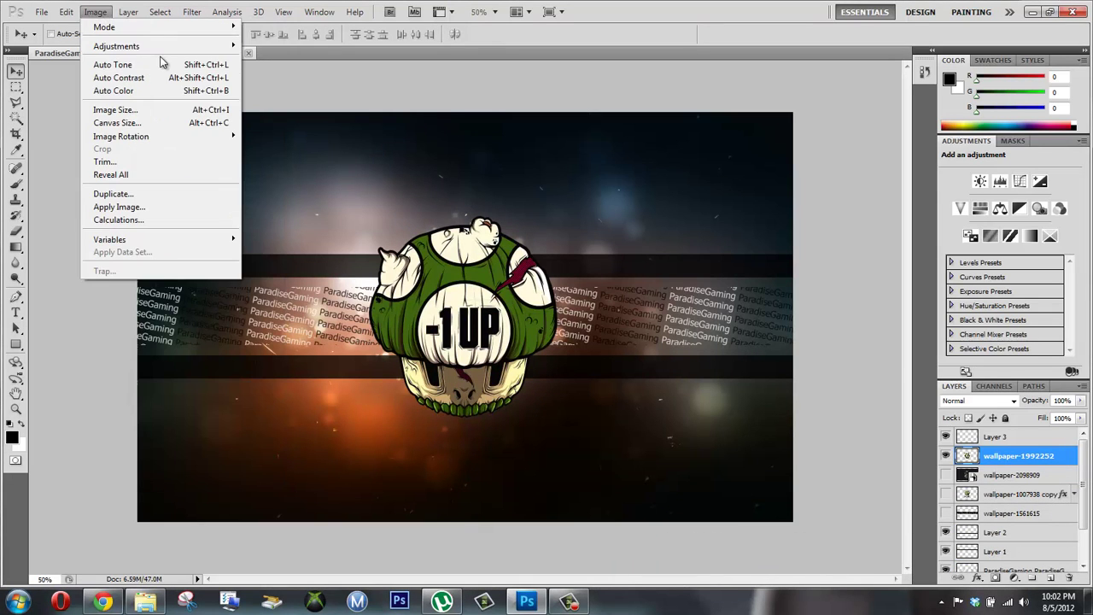
left_click(265, 61)
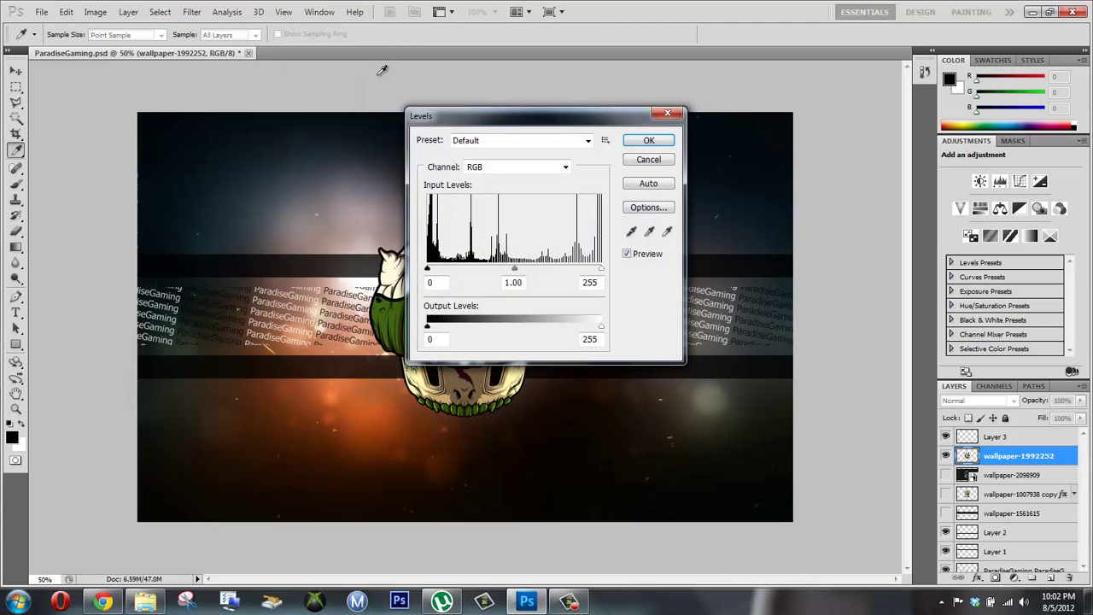
left_click_drag(474, 109, 827, 96)
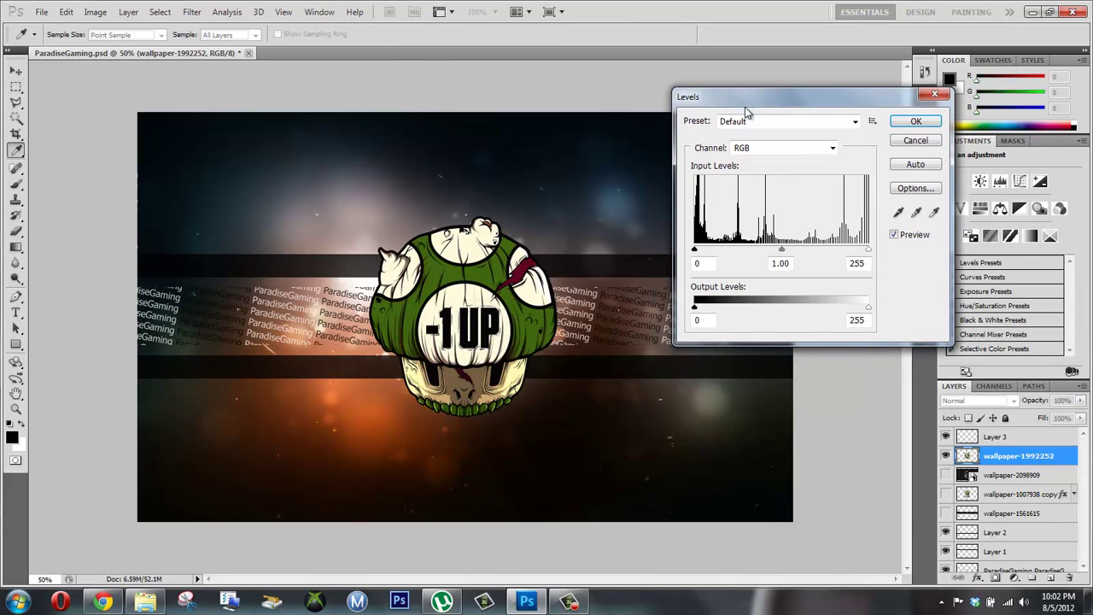
left_click(854, 122)
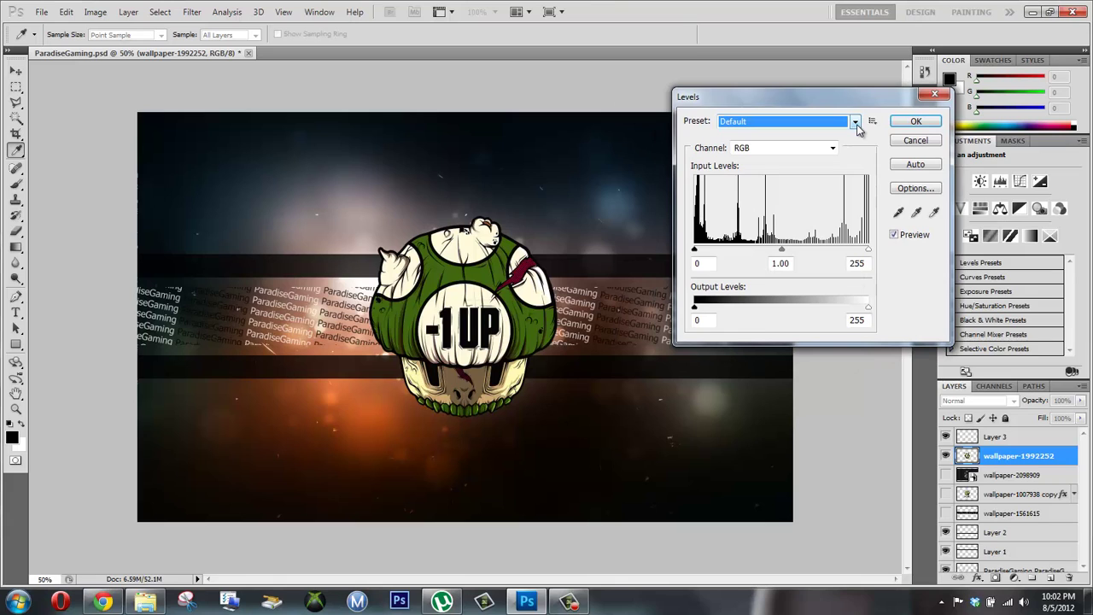
key("Down")
key("Down")
key("Down")
key("Down")
key("Down")
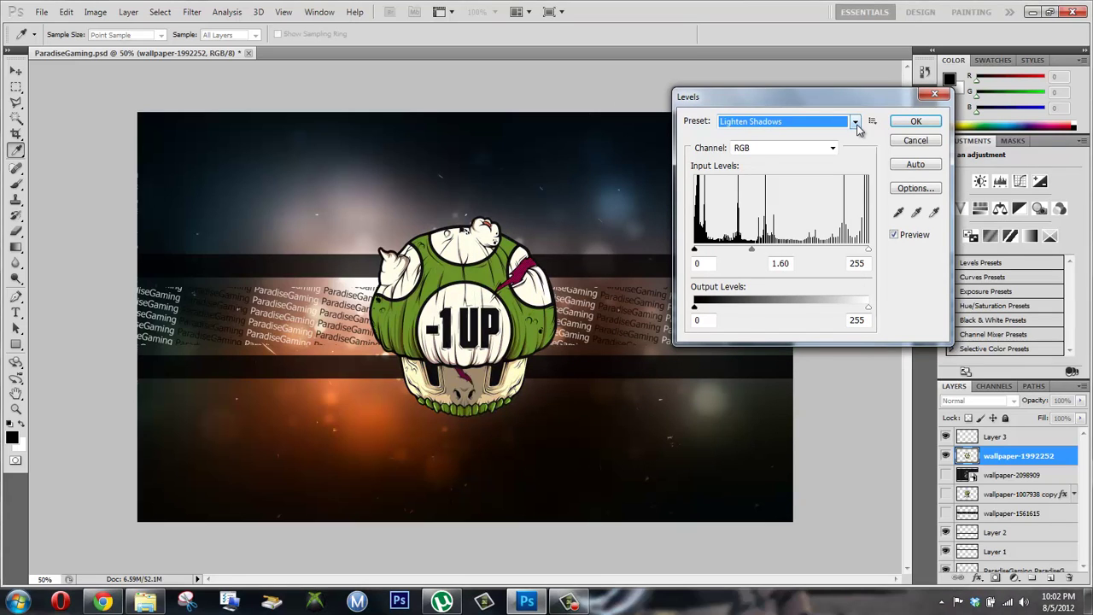
key("Down")
key("Down")
key("Down")
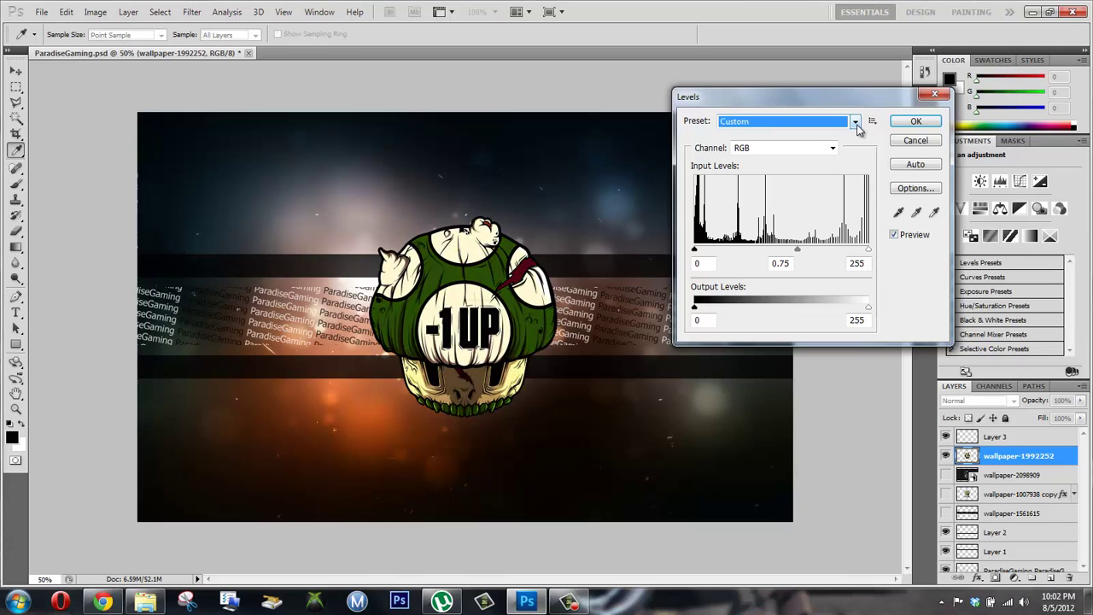
key("Up")
key("Up")
key("Up")
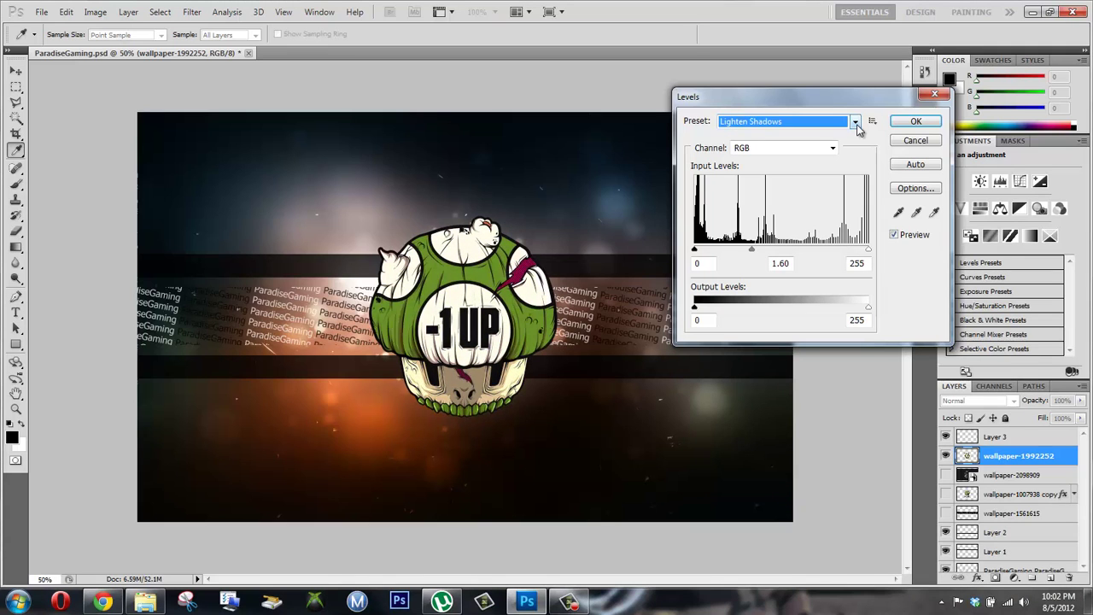
key("Up")
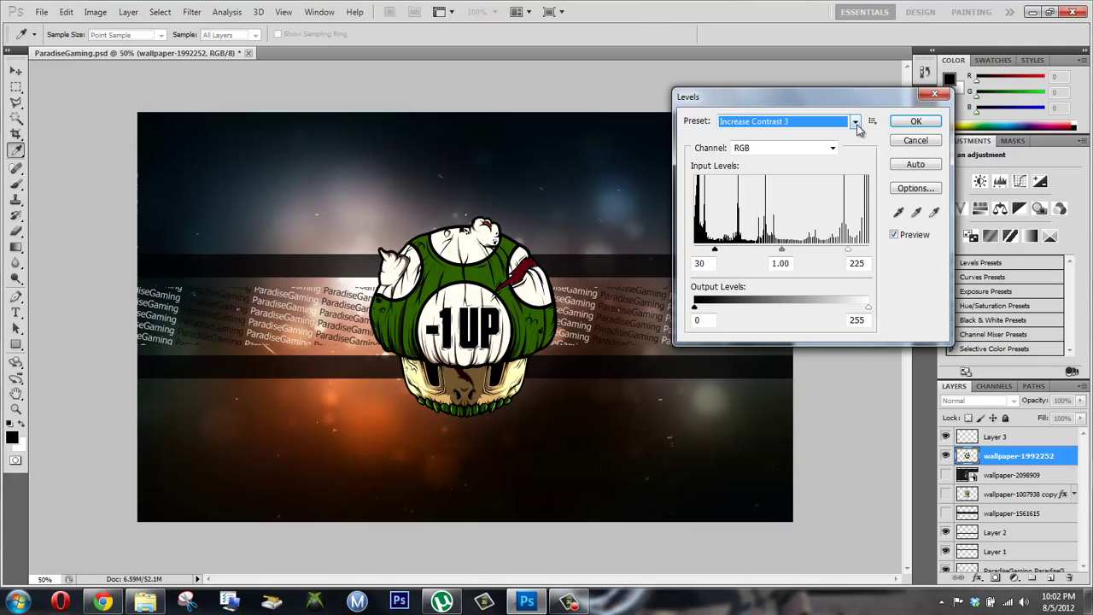
key("Down")
key("Up")
key("Up")
key("Up")
key("Up")
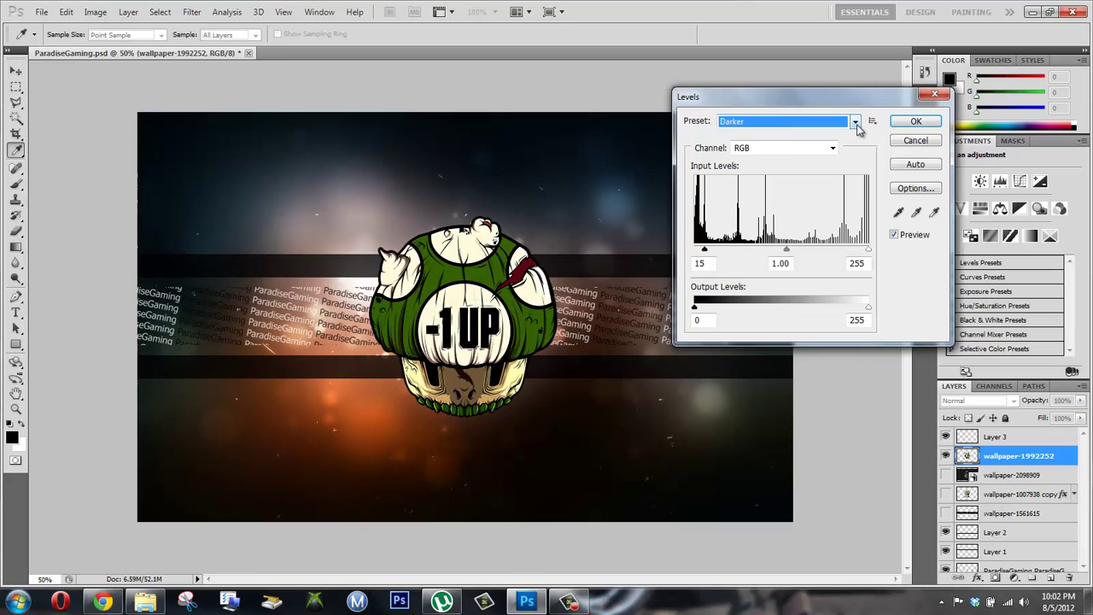
key("Up")
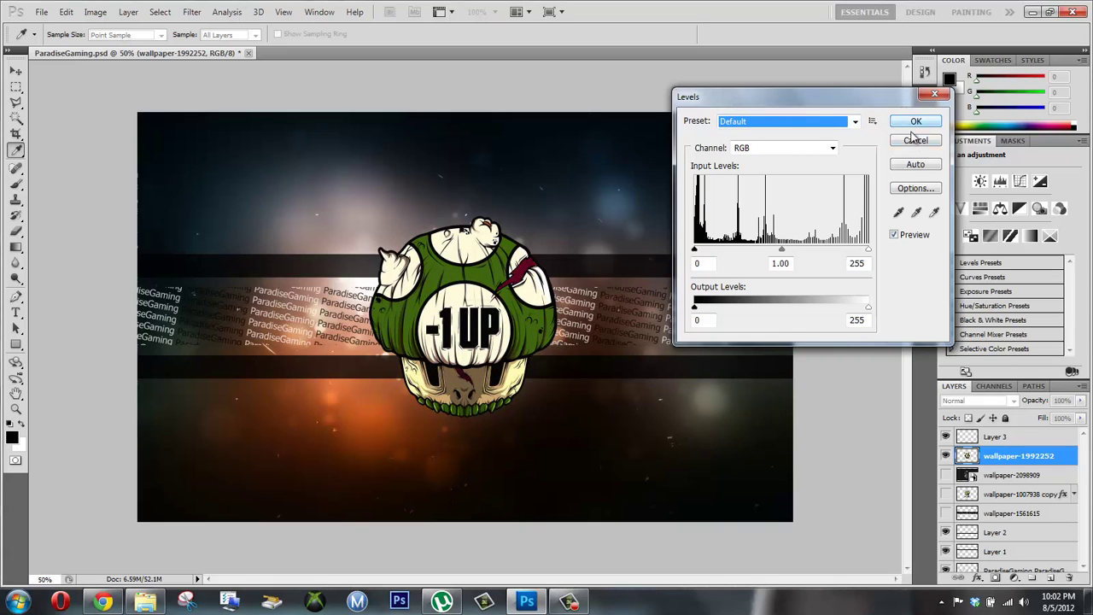
left_click(911, 140)
left_click(128, 12)
mouse_move(94, 12)
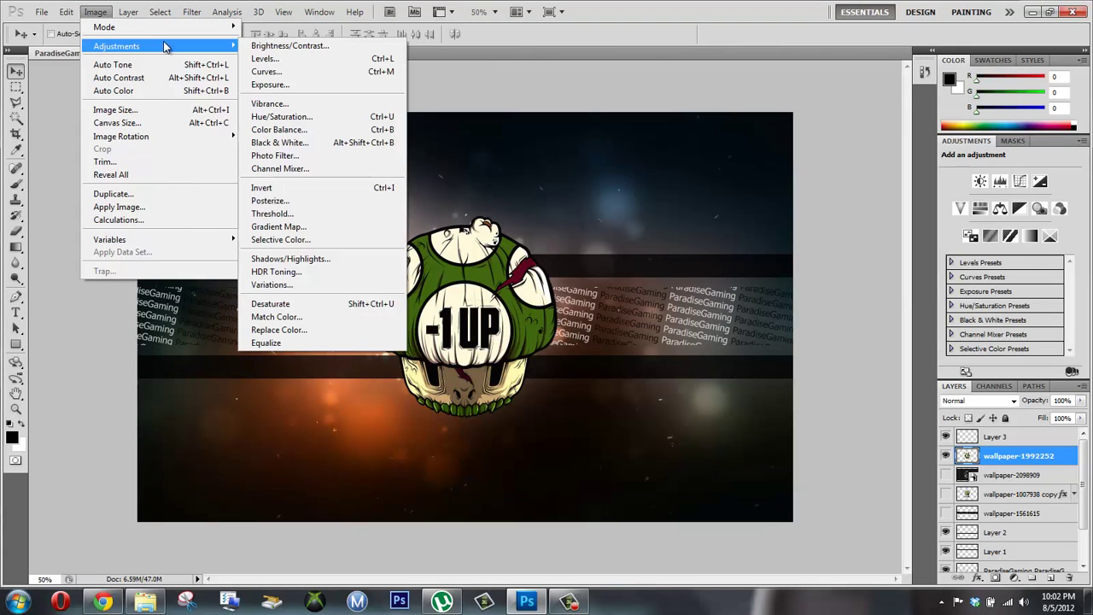
mouse_move(117, 46)
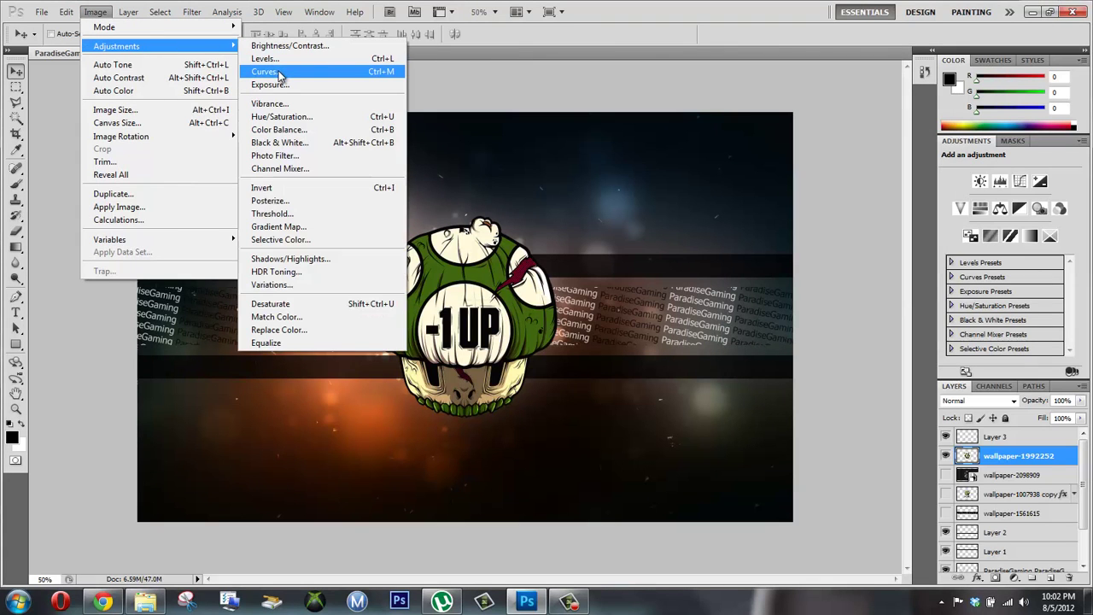
left_click(280, 73)
left_click_drag(476, 94, 769, 79)
left_click(908, 103)
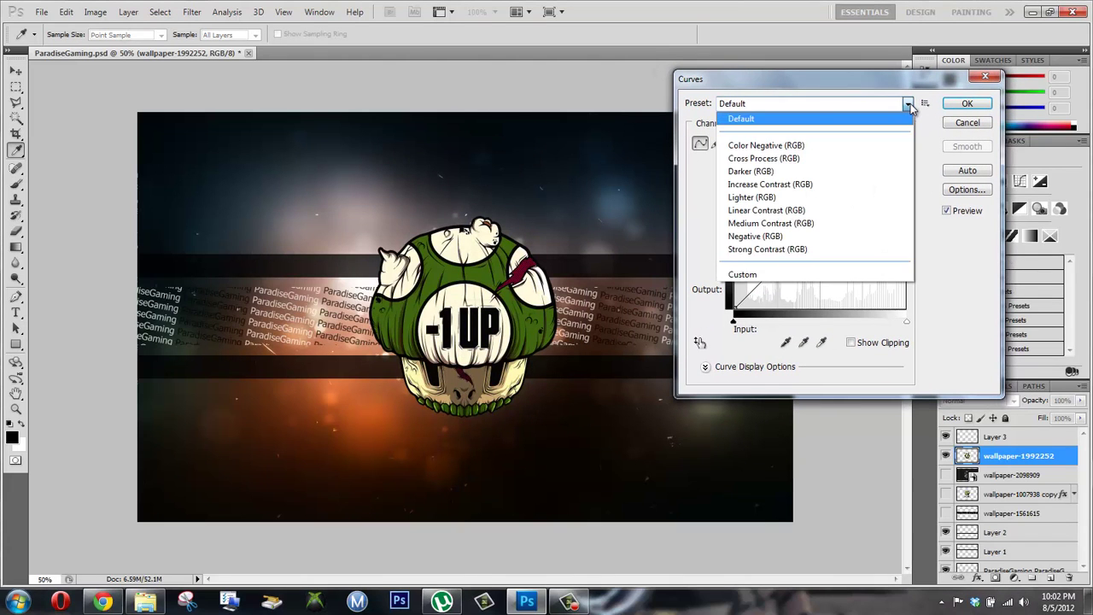
key("Down")
key("Down")
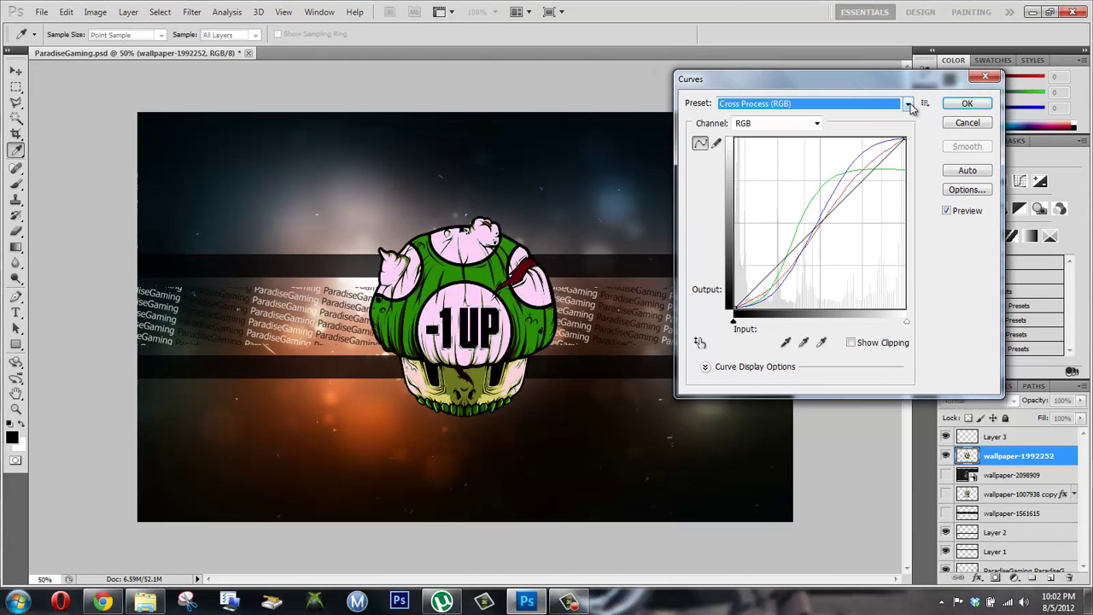
key("Down")
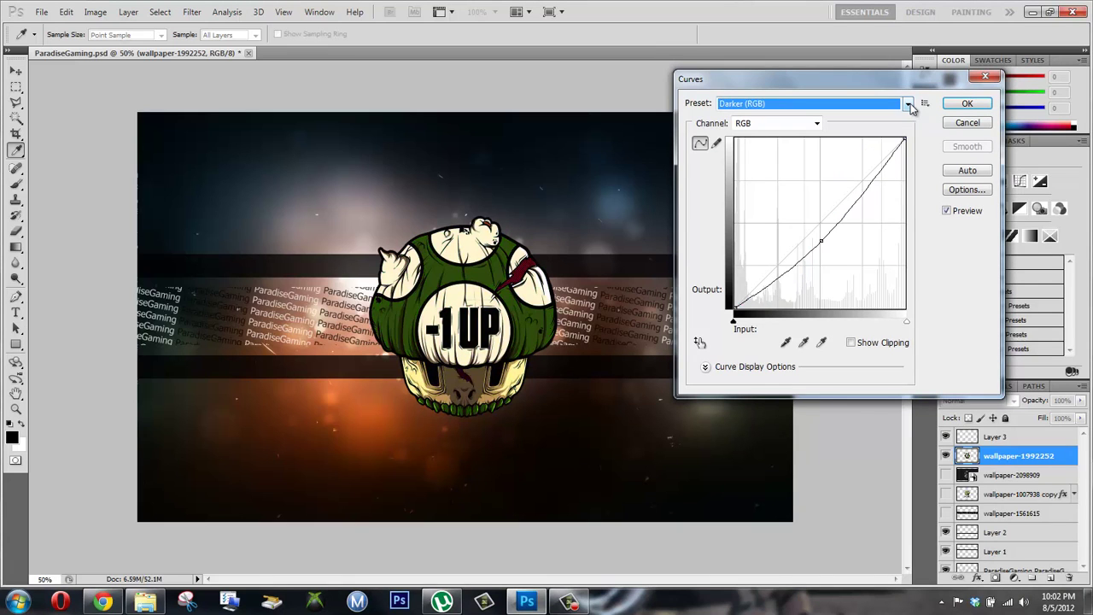
key("Down")
key("Down")
key("Down")
key("Down")
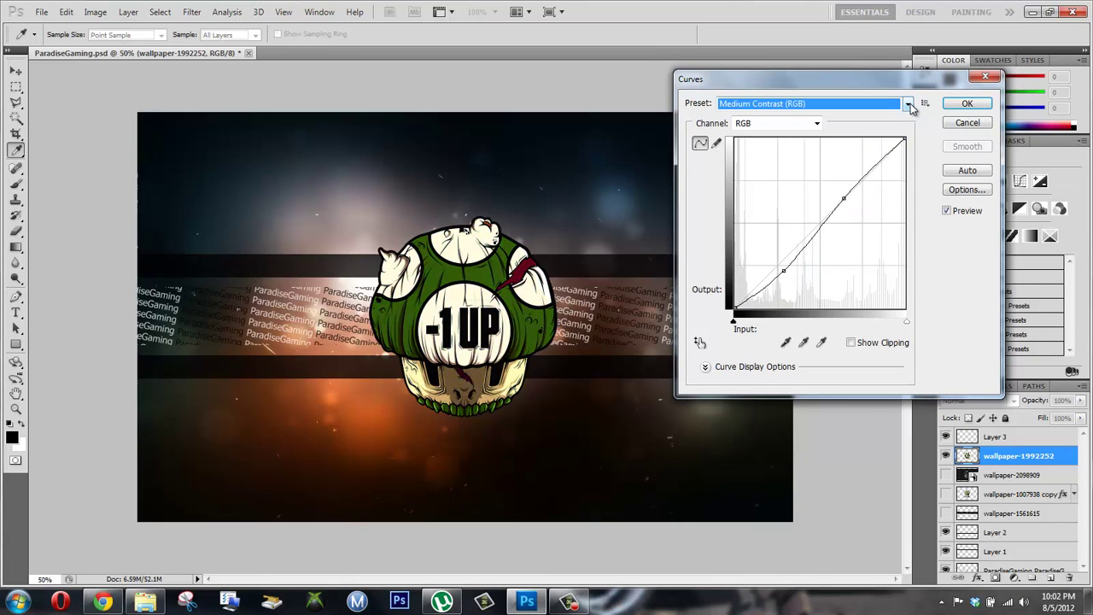
key("Down")
key("Down")
key("Down")
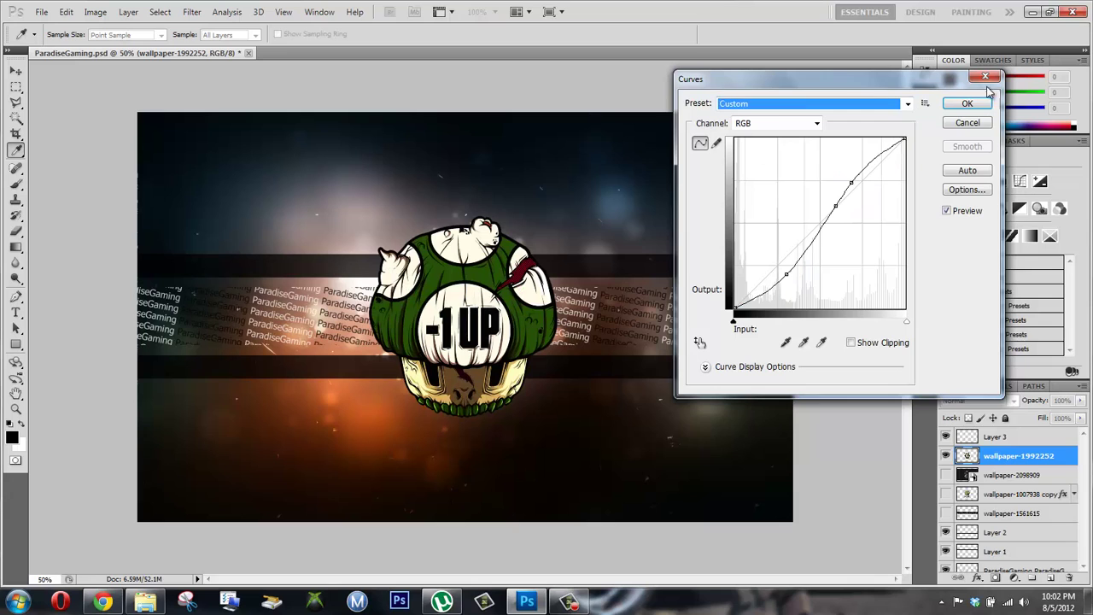
left_click(967, 122)
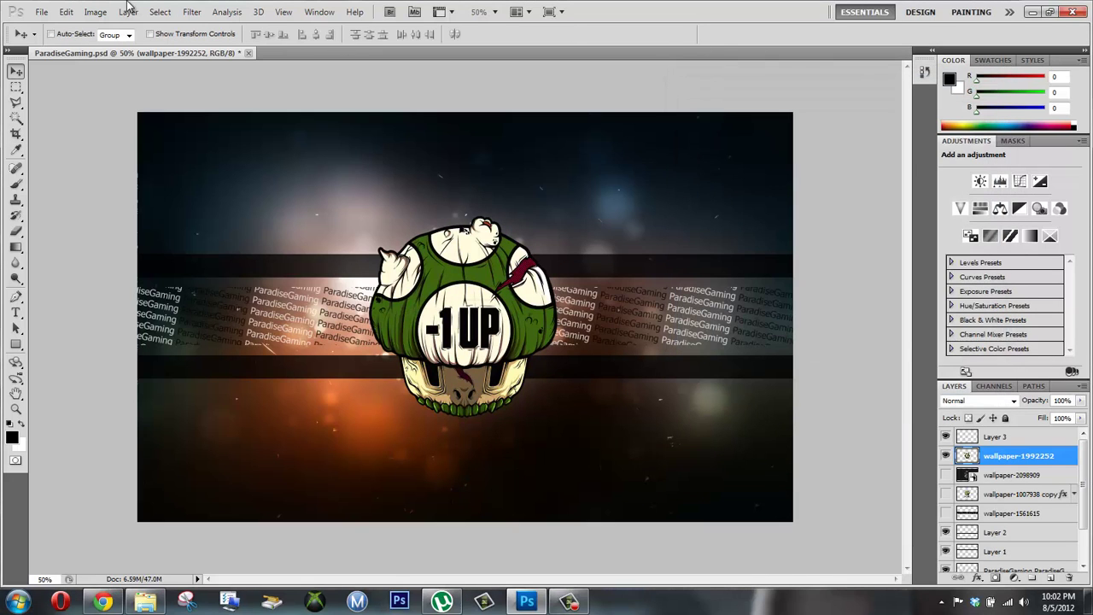
Preview the Exposure presets Minus 1.0, Plus 1.0 and Minus 2.0 on the logo
left_click(95, 12)
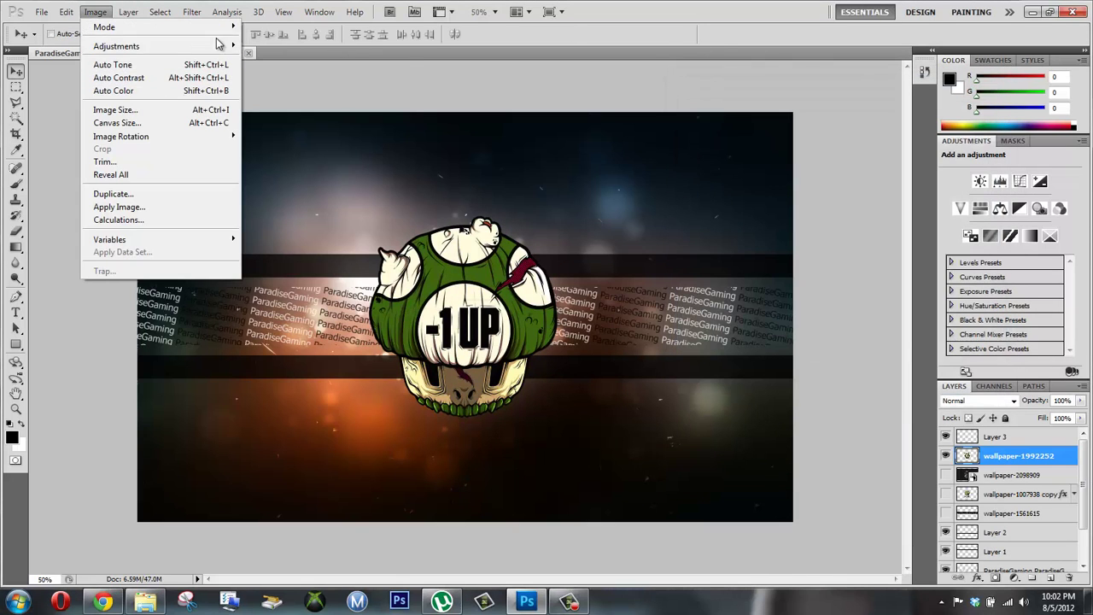
mouse_move(116, 46)
left_click(283, 88)
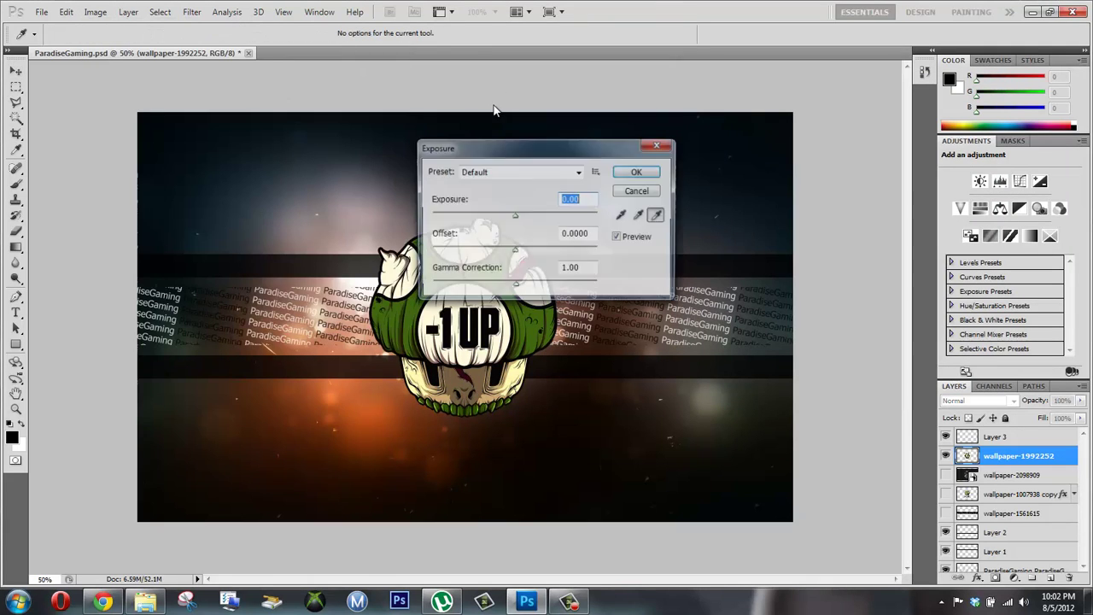
left_click_drag(477, 157, 739, 128)
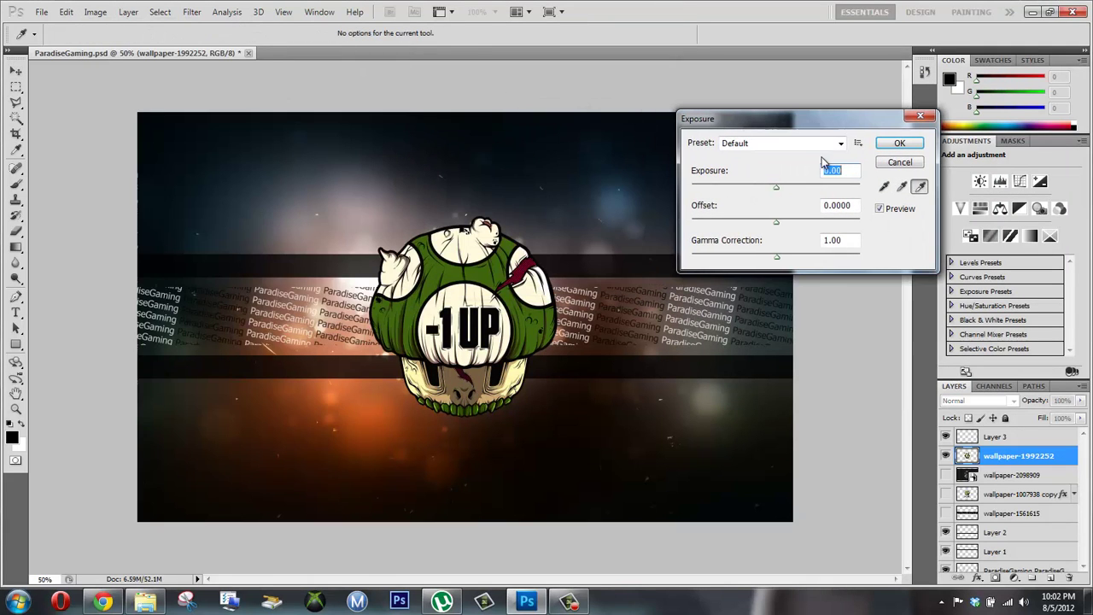
left_click(840, 144)
left_click(842, 149)
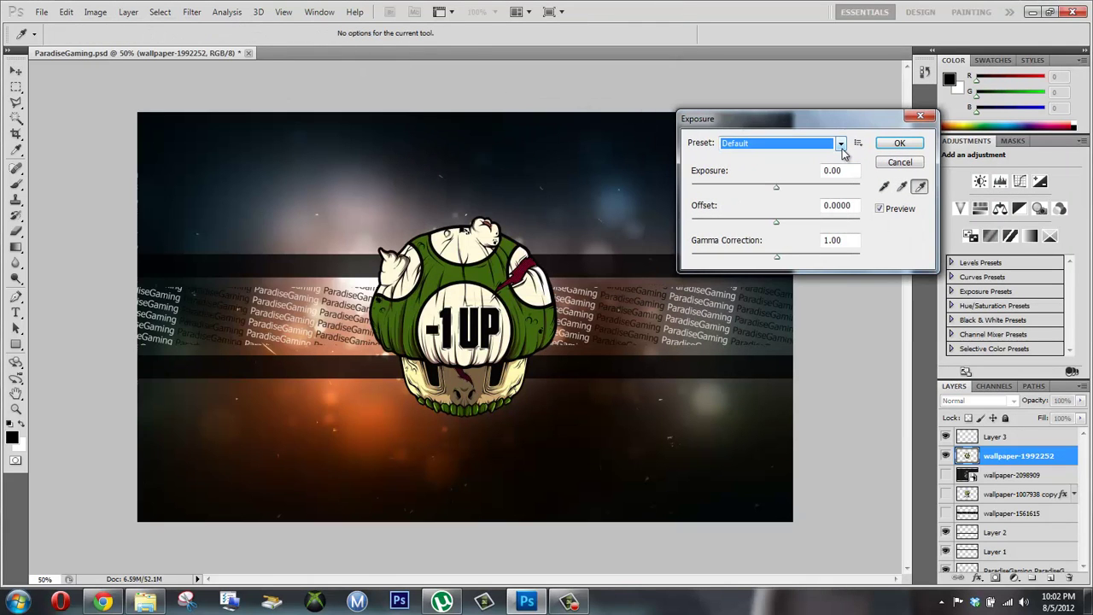
key("Down")
key("Down")
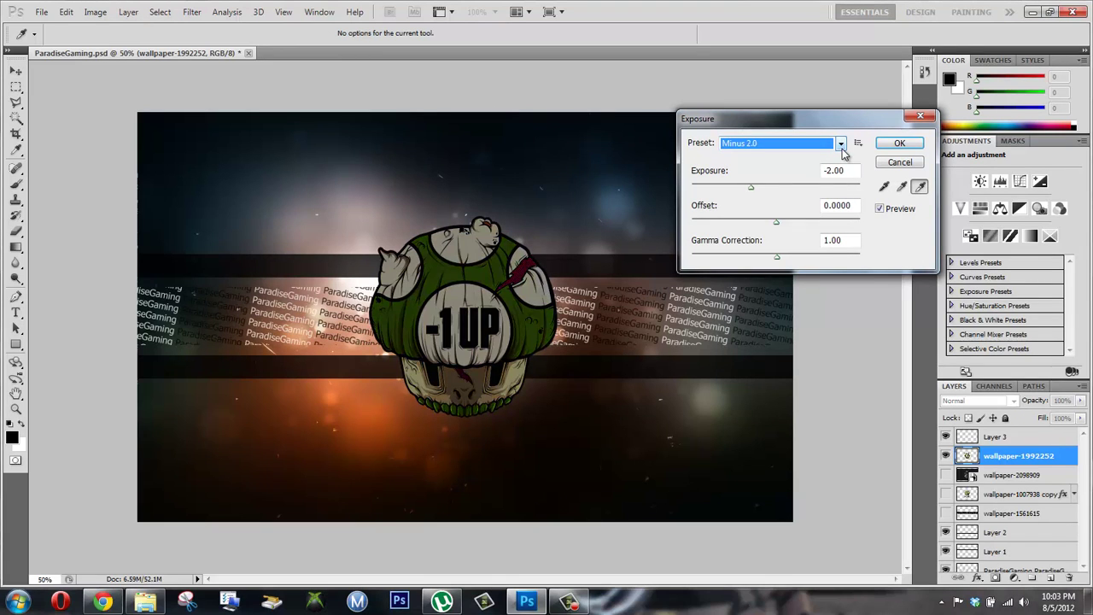
key("Down")
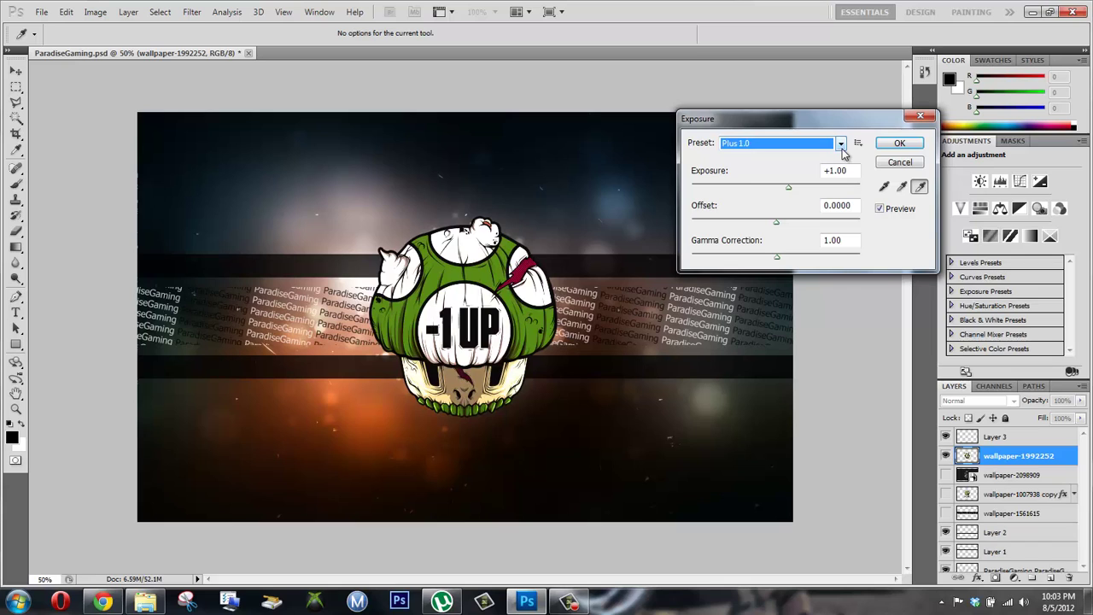
key("Up")
key("Up")
key("Up")
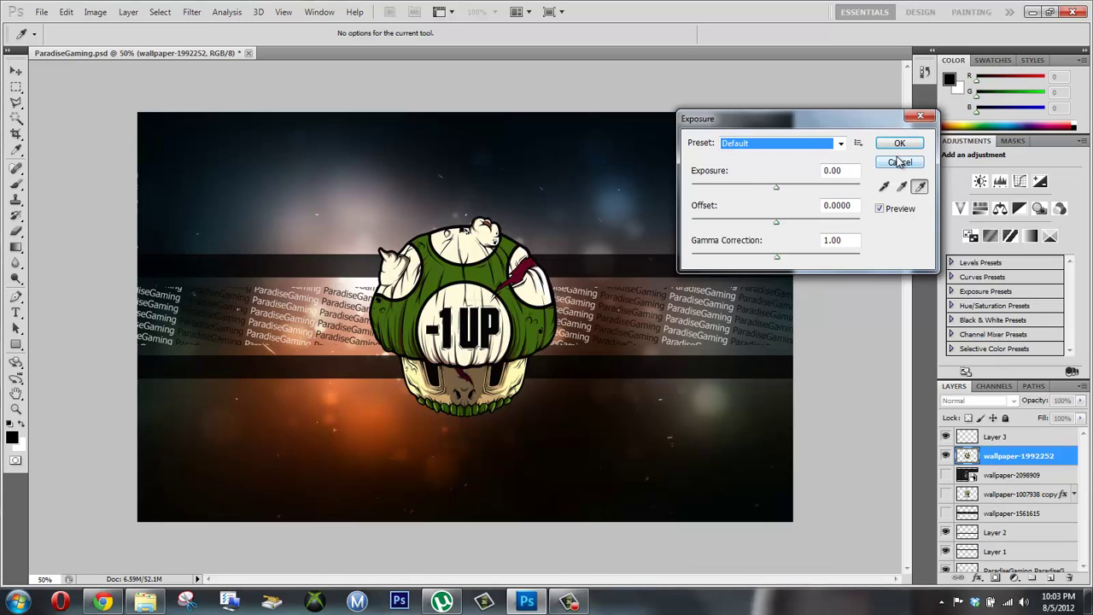
key("Down")
key("Down")
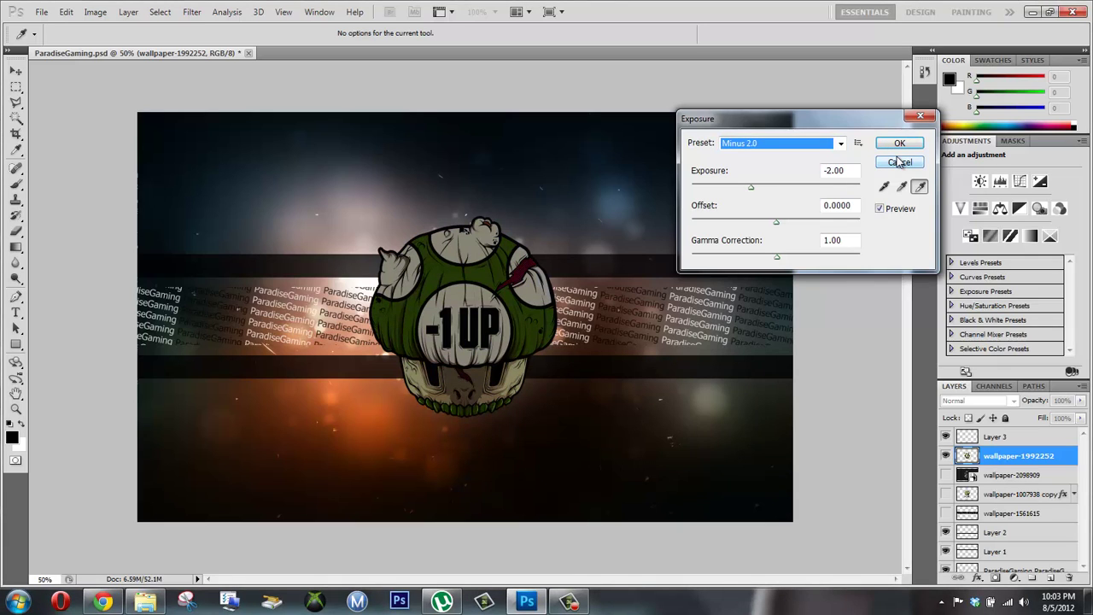
Cancel the Exposure trial, then apply Vibrance +100 with Saturation 0 to the logo
left_click(898, 163)
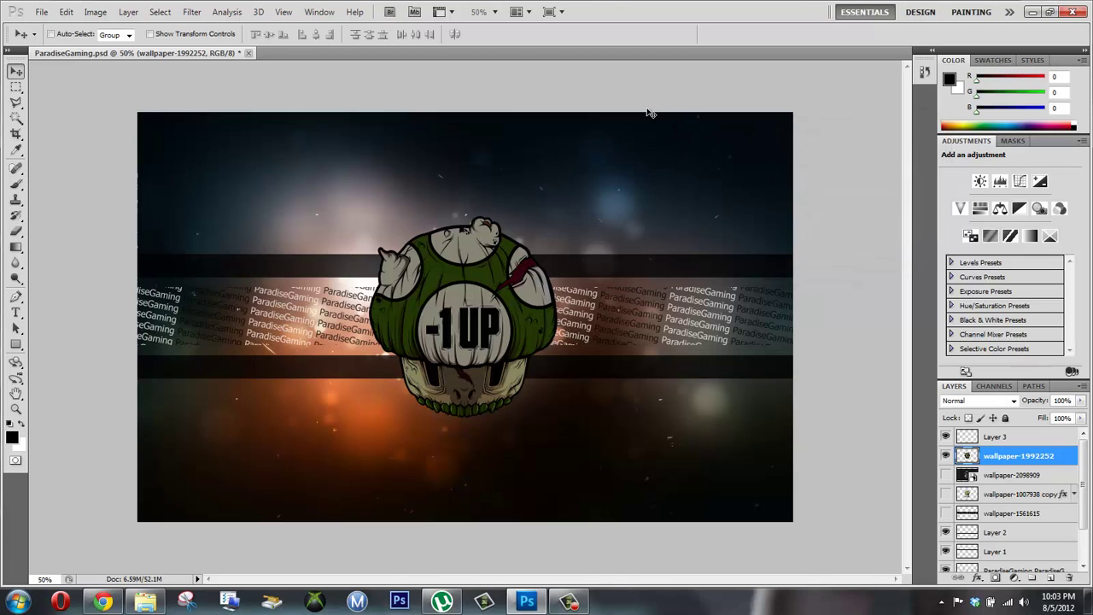
left_click(129, 12)
mouse_move(94, 12)
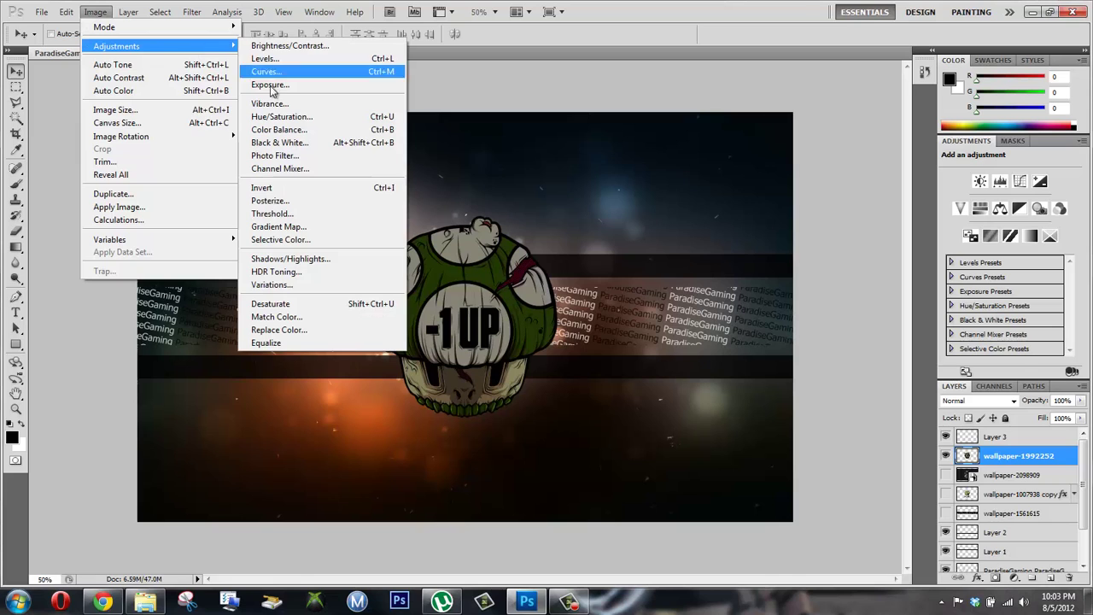
mouse_move(117, 46)
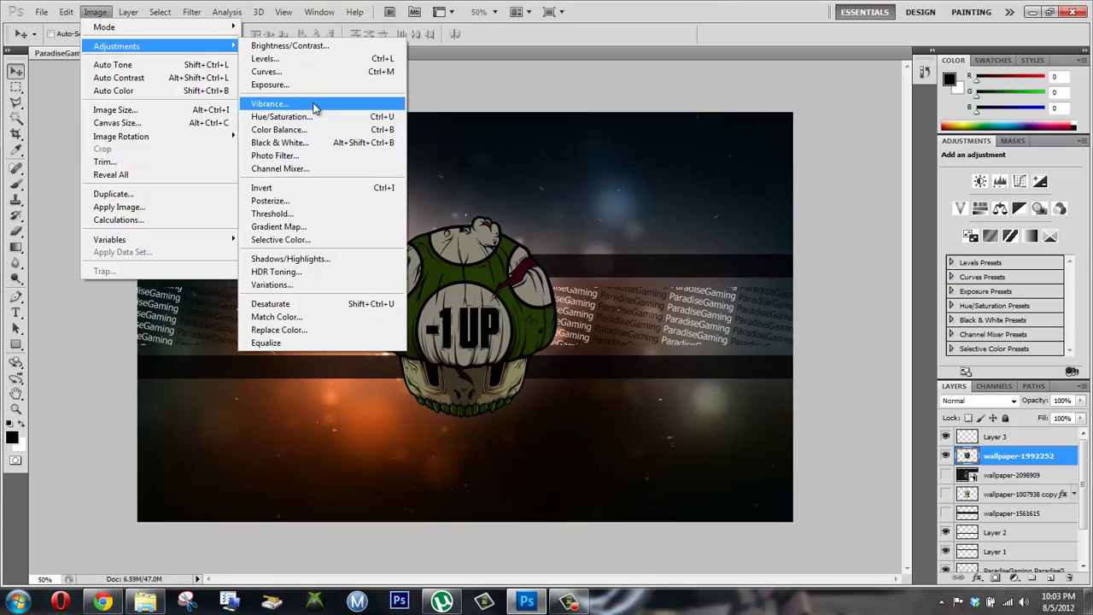
left_click(272, 103)
left_click_drag(506, 175, 637, 142)
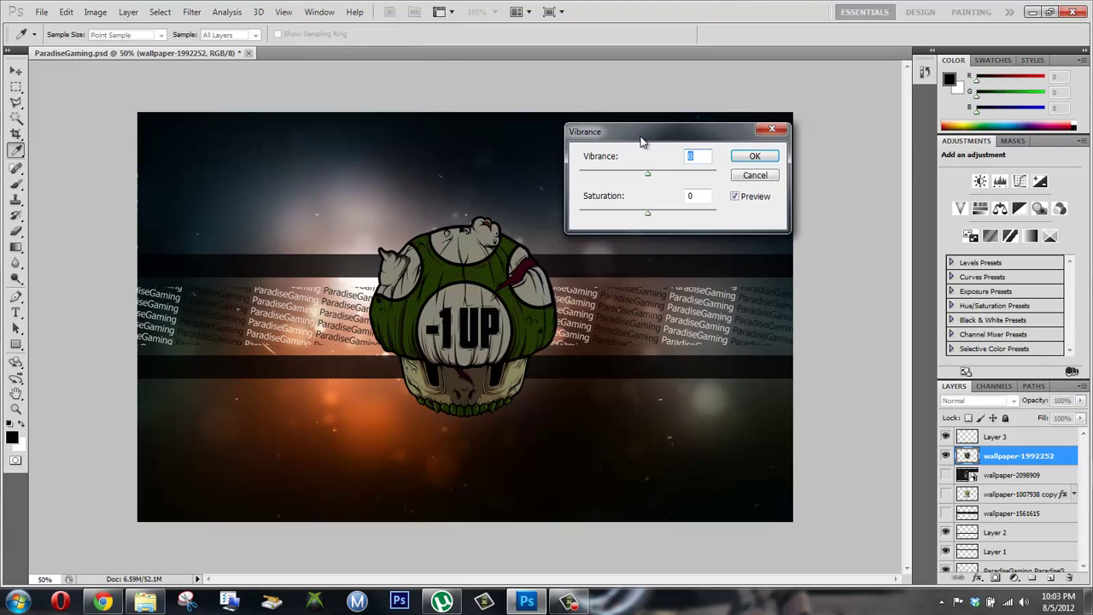
key("Down")
mouse_move(644, 174)
left_mouse_down()
mouse_move(580, 176)
mouse_move(733, 179)
left_mouse_up()
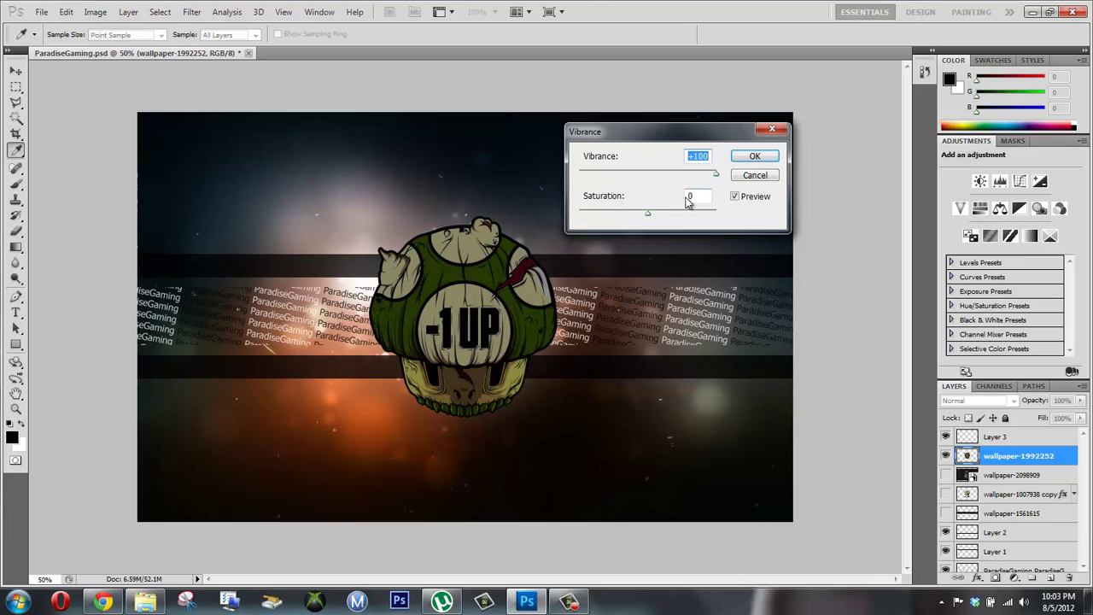
mouse_move(647, 213)
left_mouse_down()
mouse_move(580, 226)
mouse_move(727, 225)
left_mouse_up()
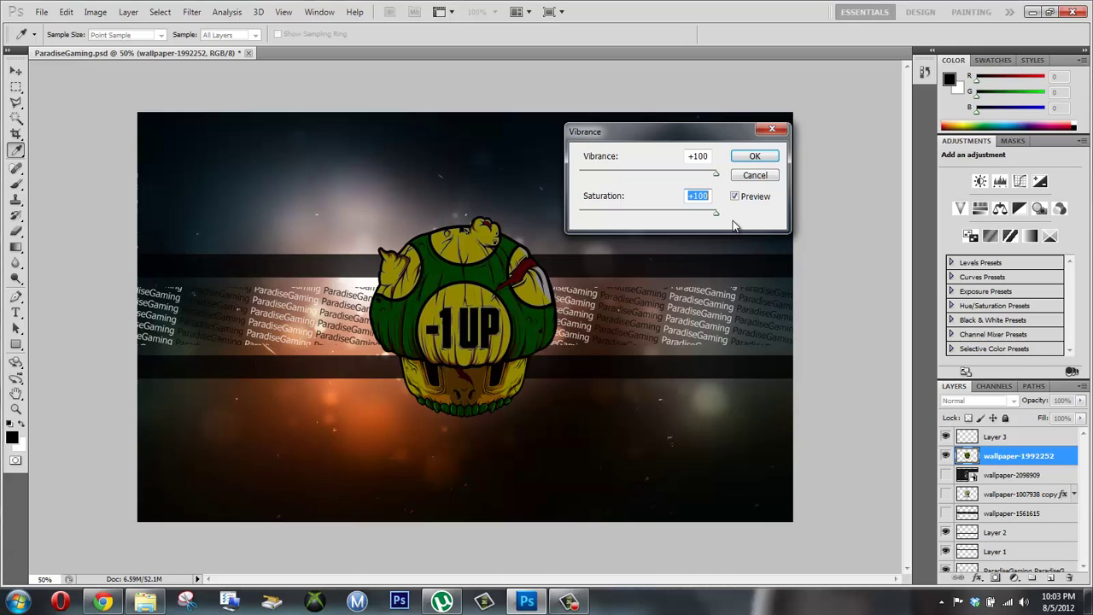
left_click_drag(707, 223, 647, 219)
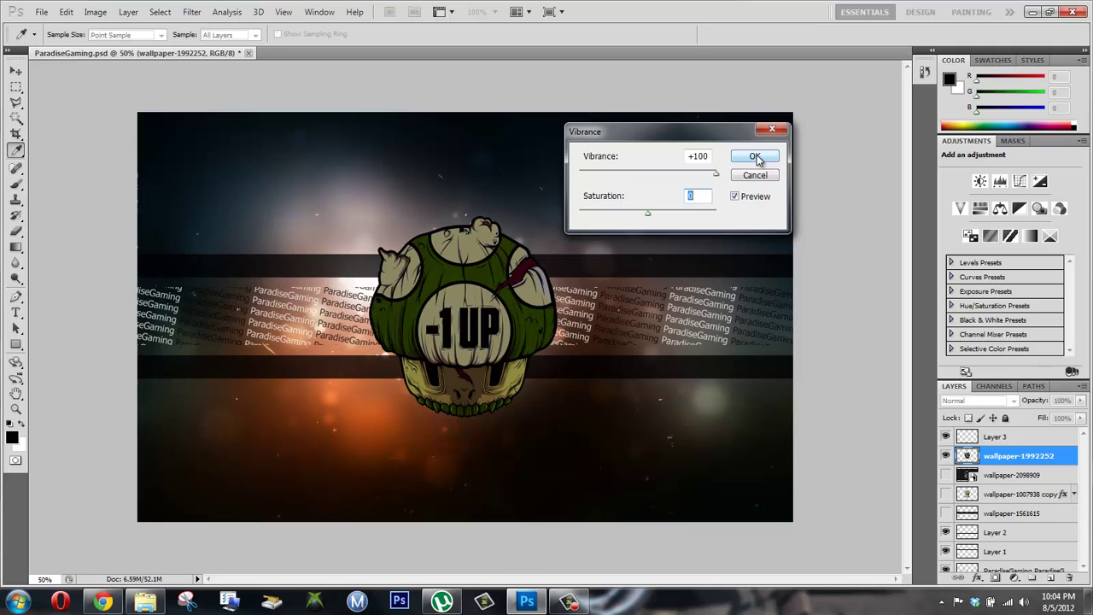
left_click(756, 157)
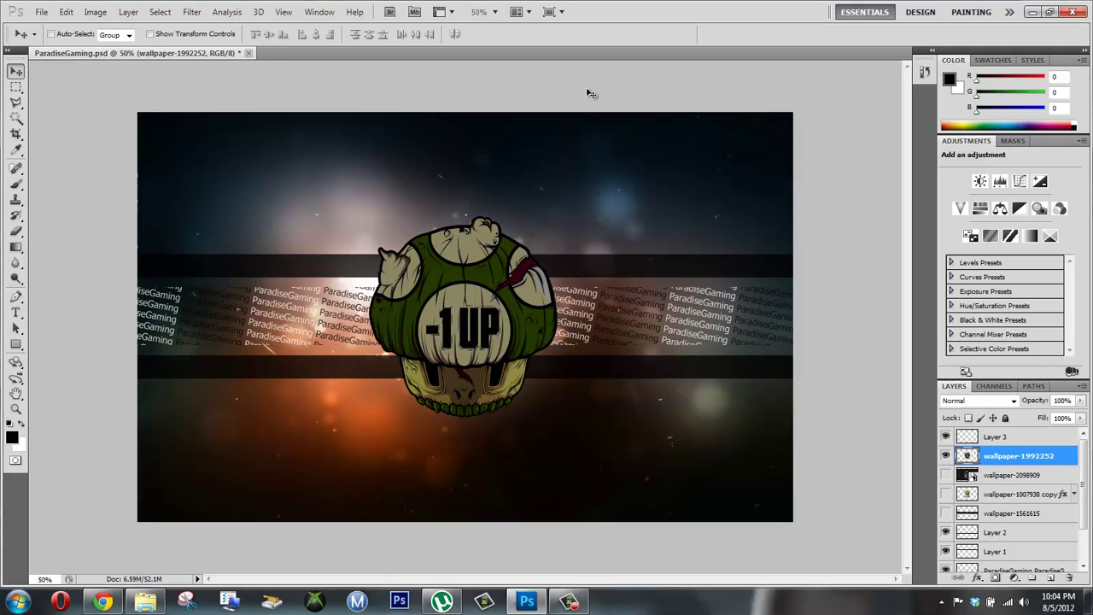
left_click(96, 12)
mouse_move(117, 46)
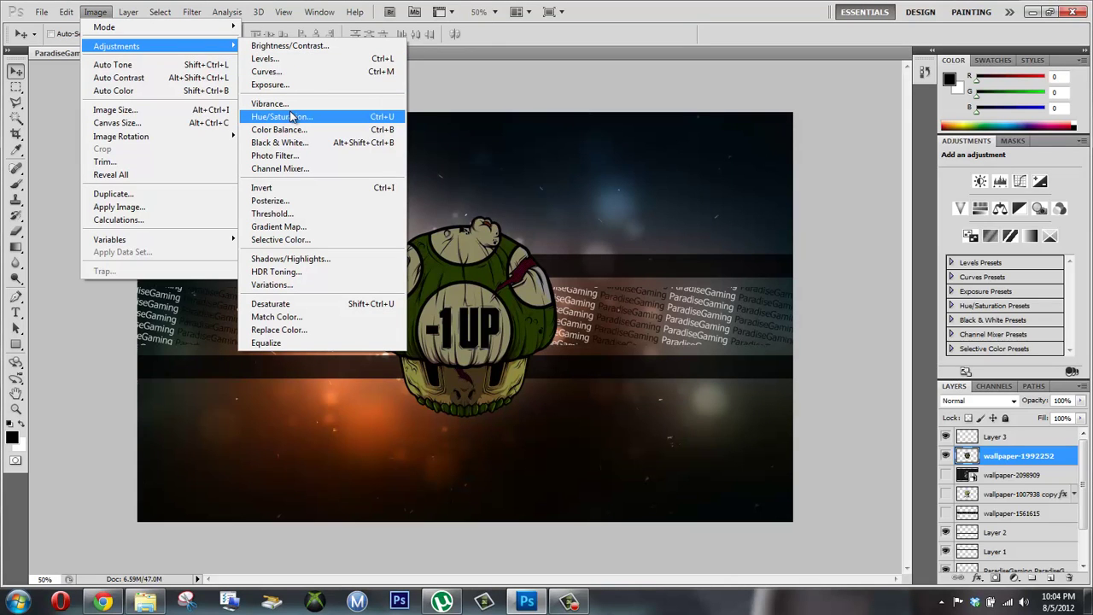
left_click(297, 123)
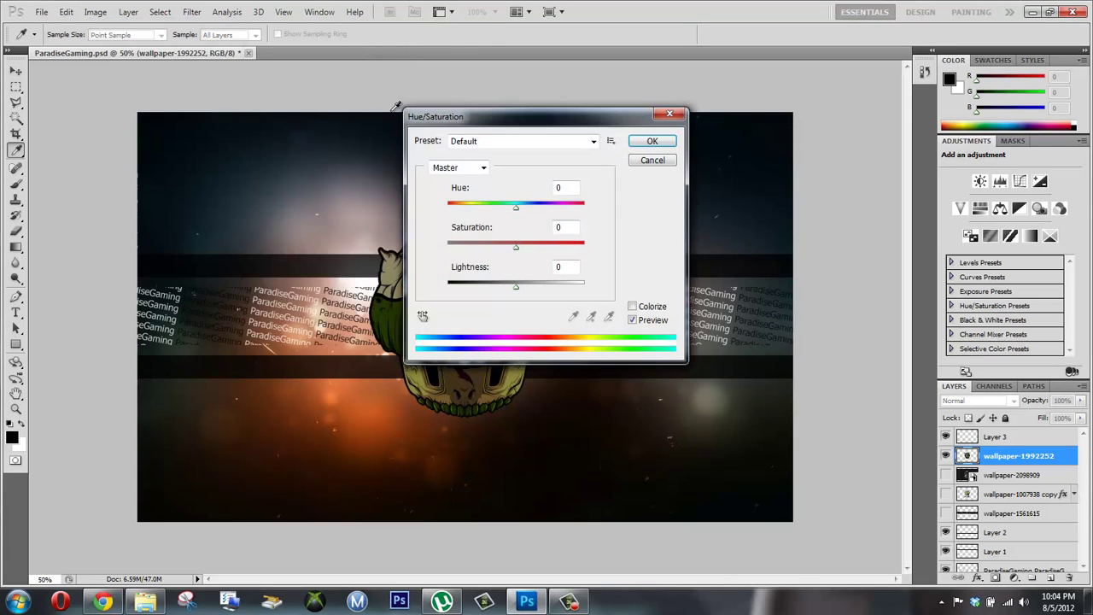
mouse_move(467, 125)
left_mouse_down()
mouse_move(596, 102)
mouse_move(710, 103)
left_mouse_up()
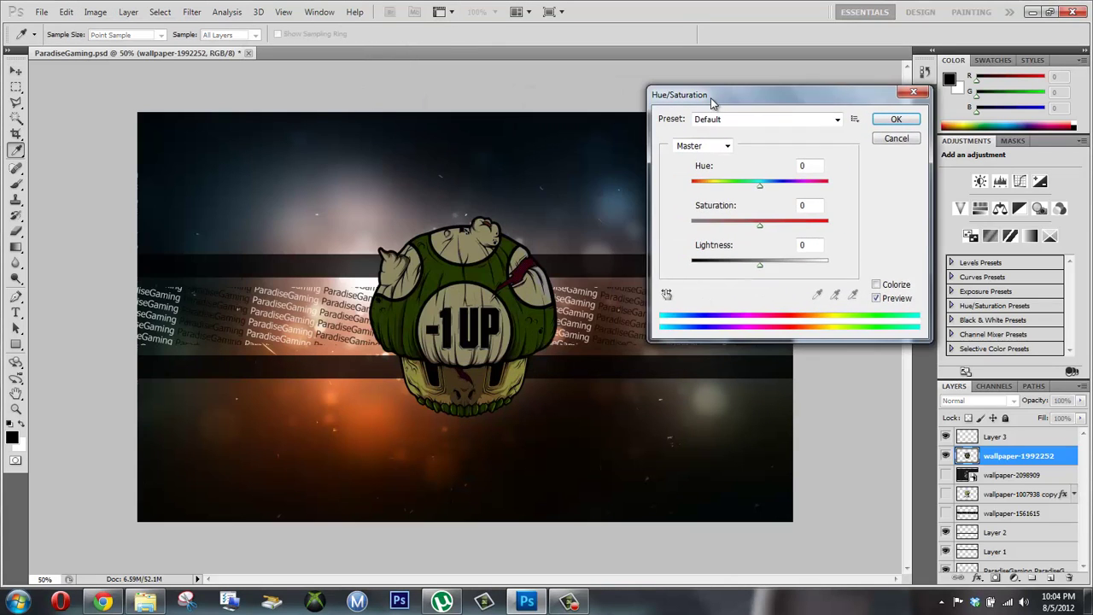
left_click(837, 120)
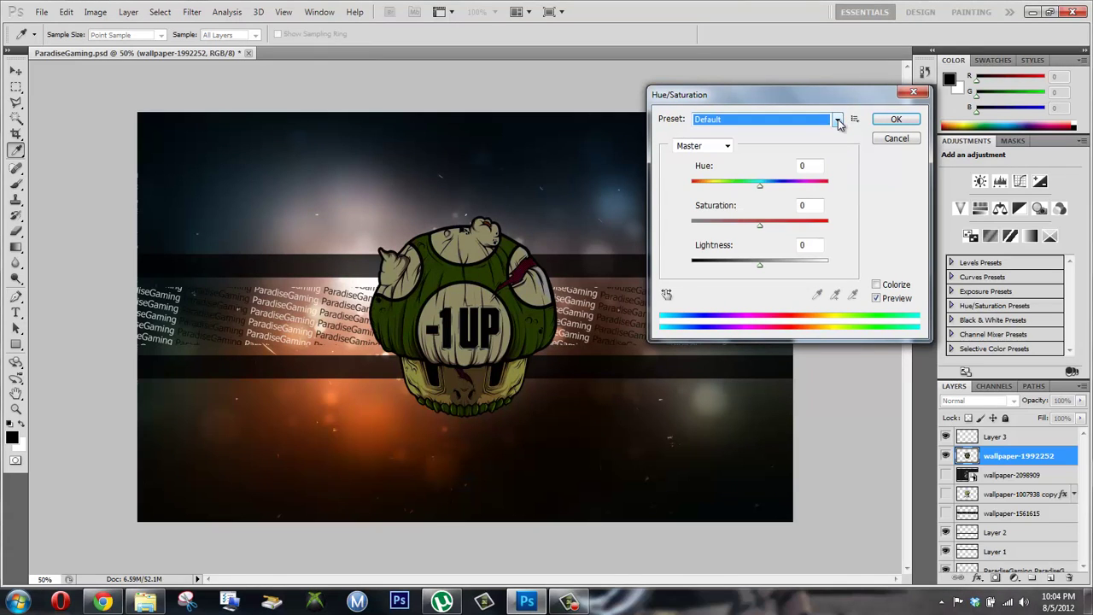
key("Down")
key("Down")
key("Down")
key("Down")
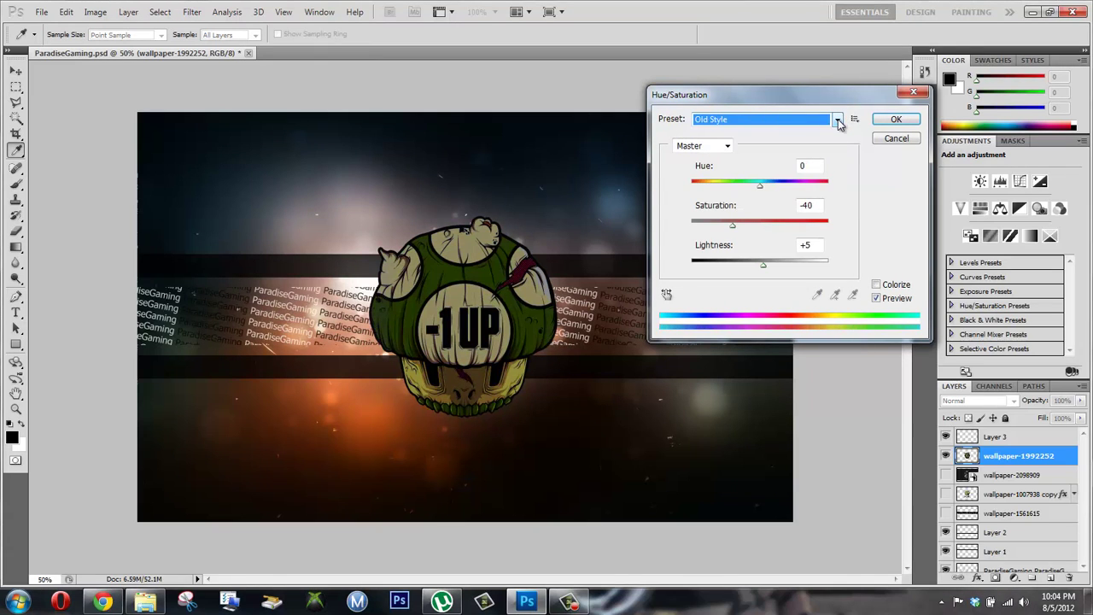
key("Down")
key("Down")
key("Down")
key("Down")
key("Down")
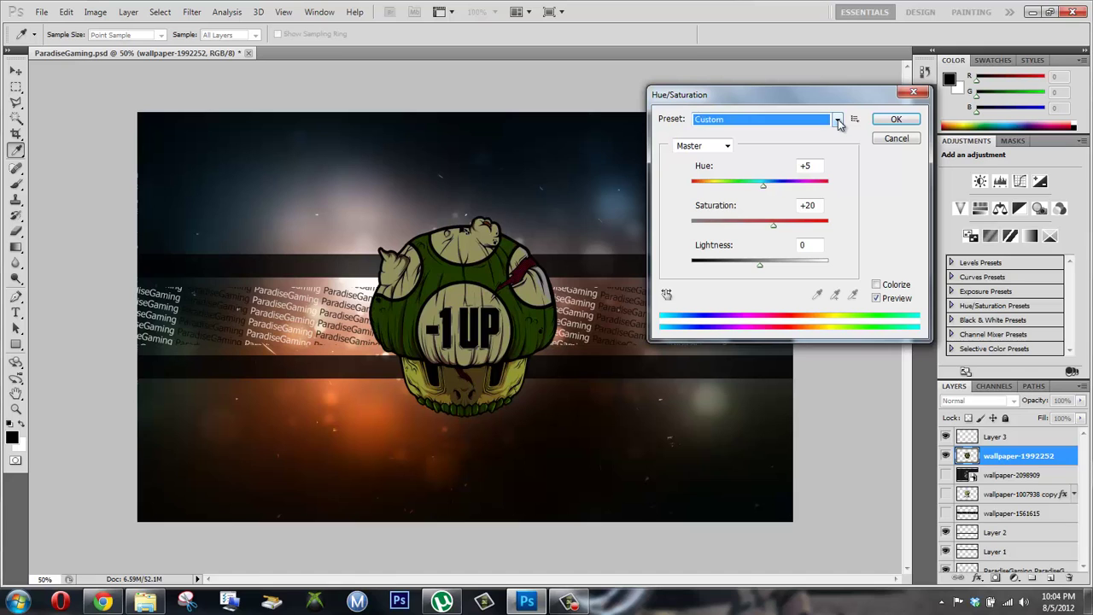
key("Down")
key("Up")
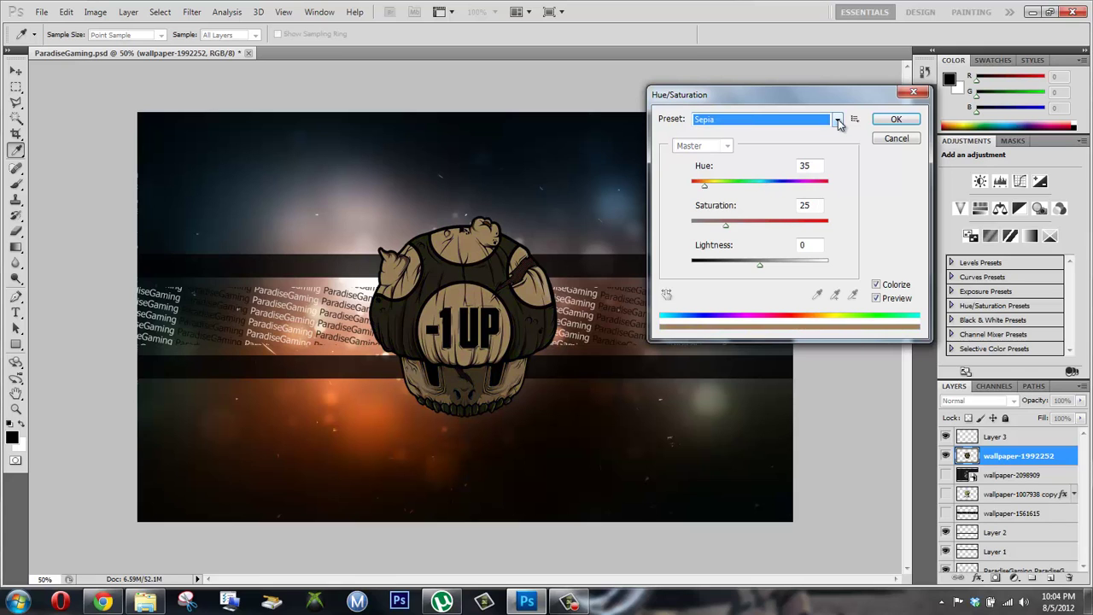
key("Down")
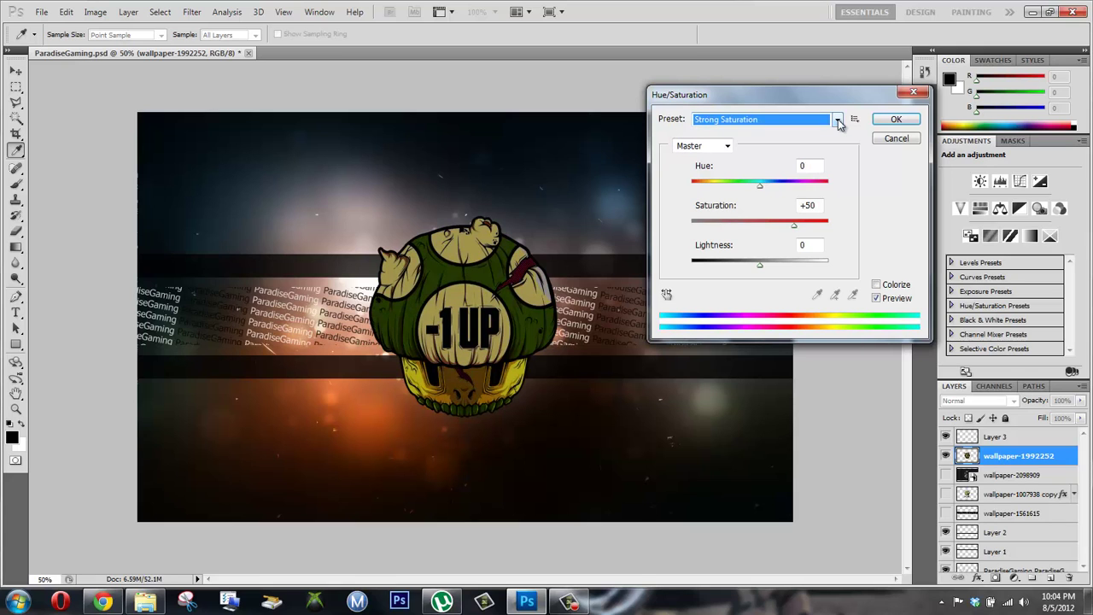
left_click(897, 140)
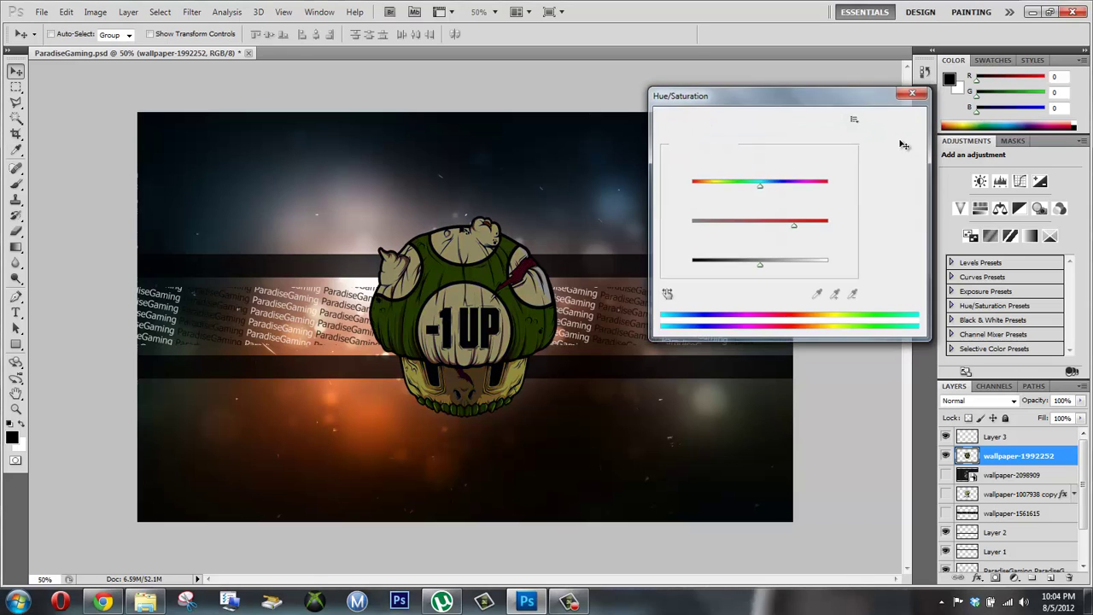
Apply Hue/Saturation with the Strong Saturation preset to the mushroom logo
left_click(96, 12)
mouse_move(116, 46)
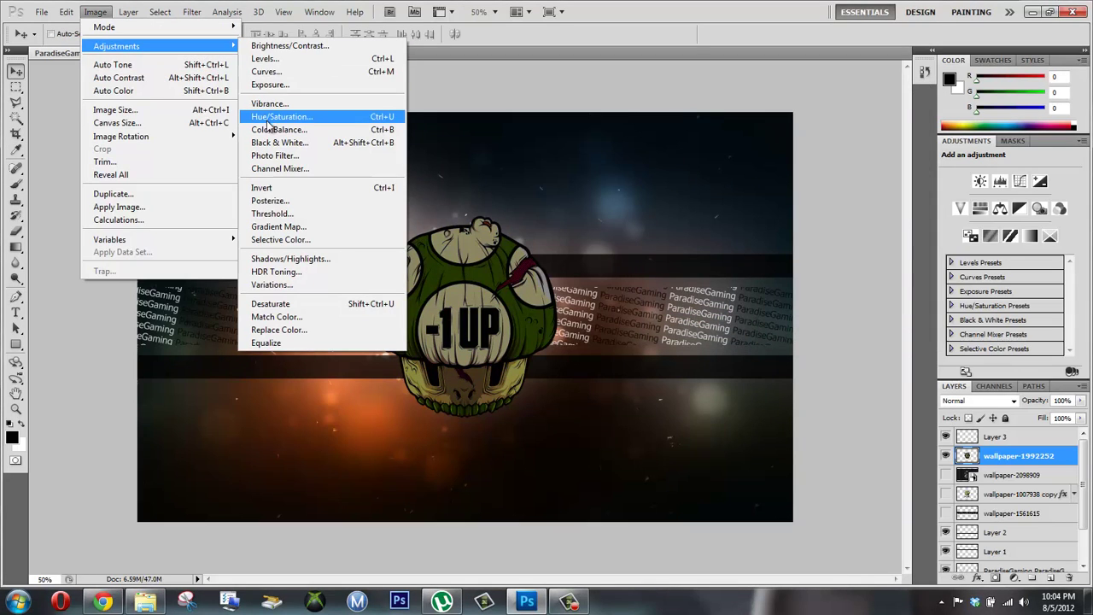
left_click(268, 117)
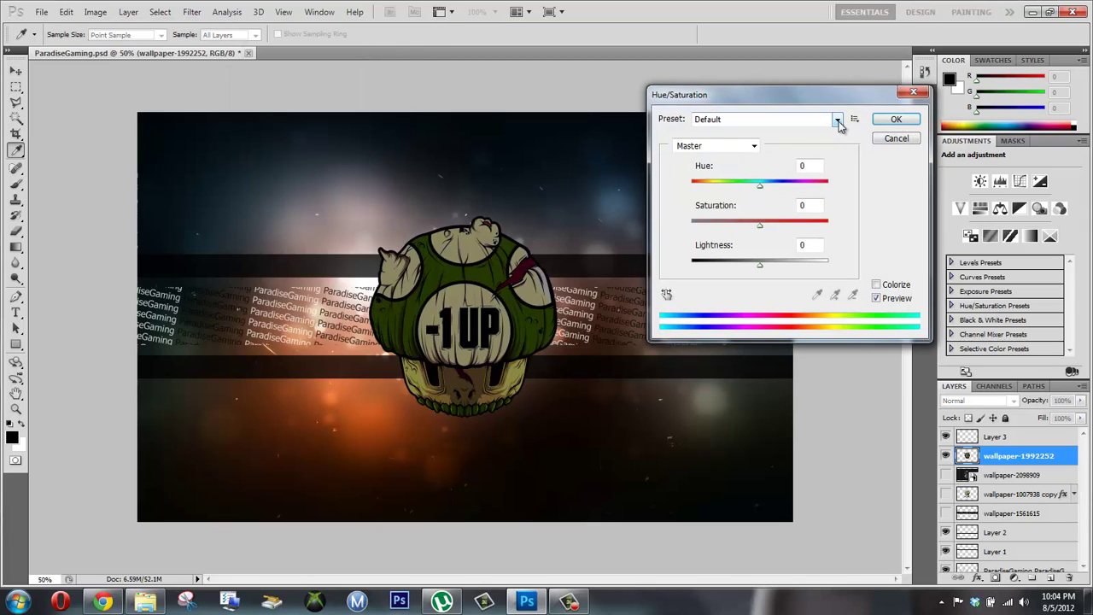
left_click(837, 119)
scroll(839, 121, "down", 5)
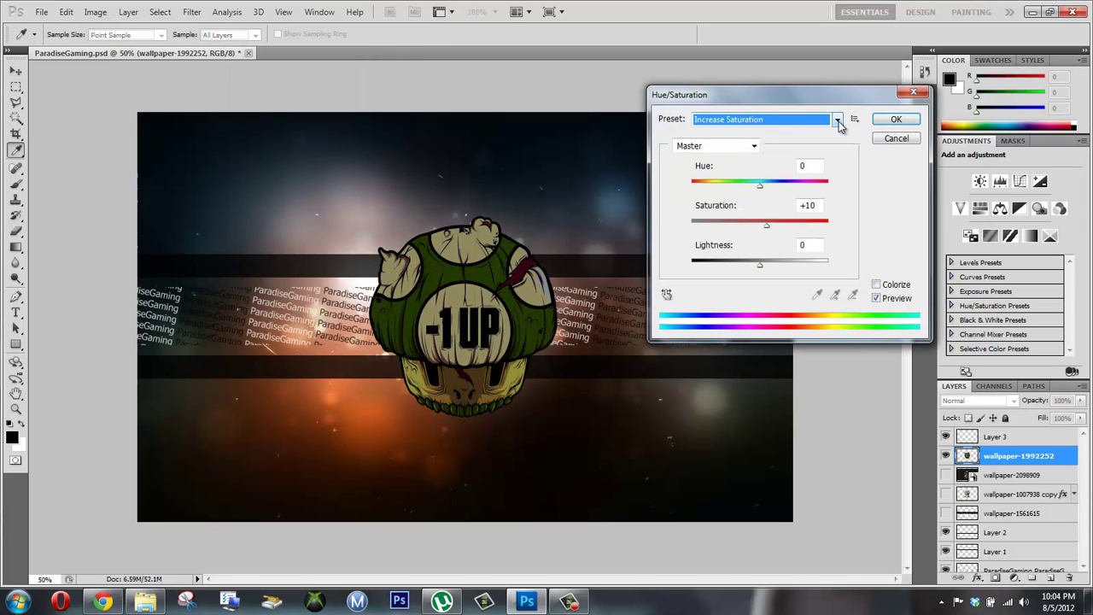
scroll(840, 125, "down", 1)
scroll(840, 125, "down", 1)
scroll(840, 124, "down", 1)
scroll(840, 124, "down", 1)
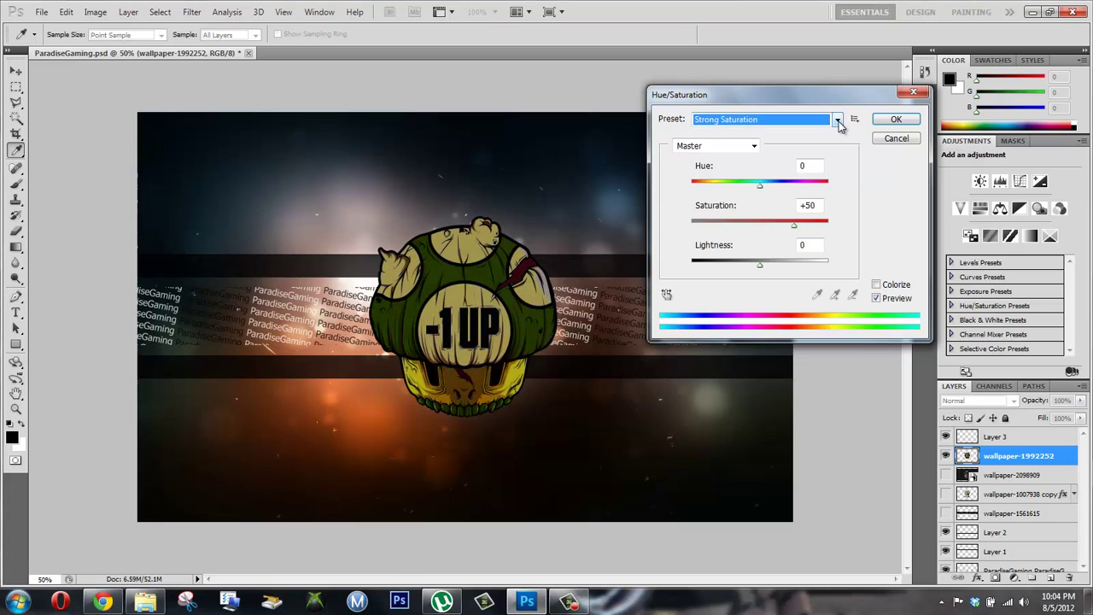
scroll(840, 125, "down", 1)
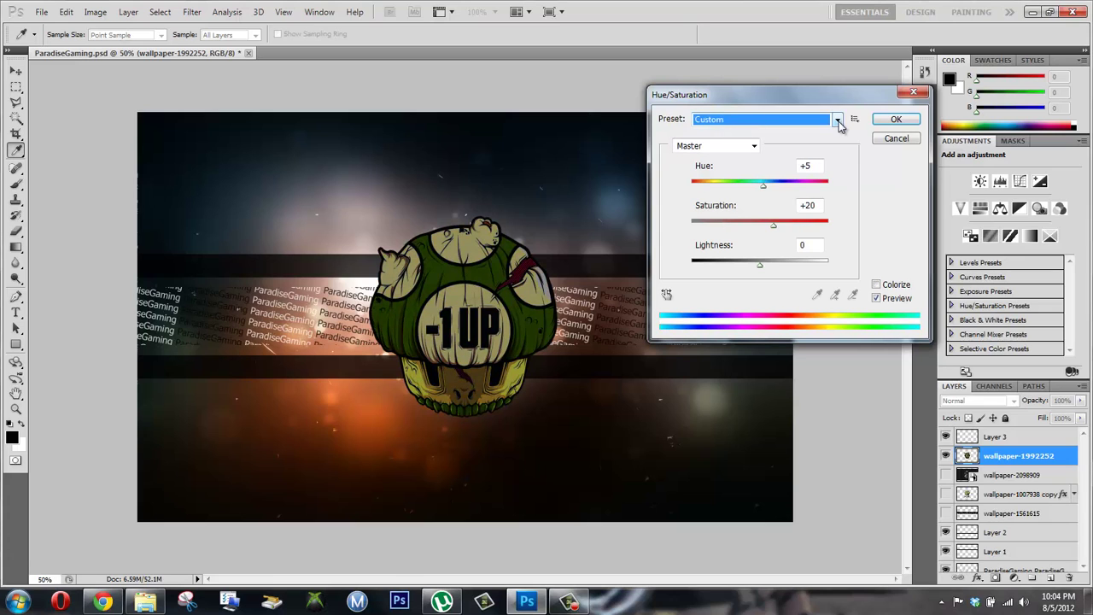
scroll(840, 125, "up", 1)
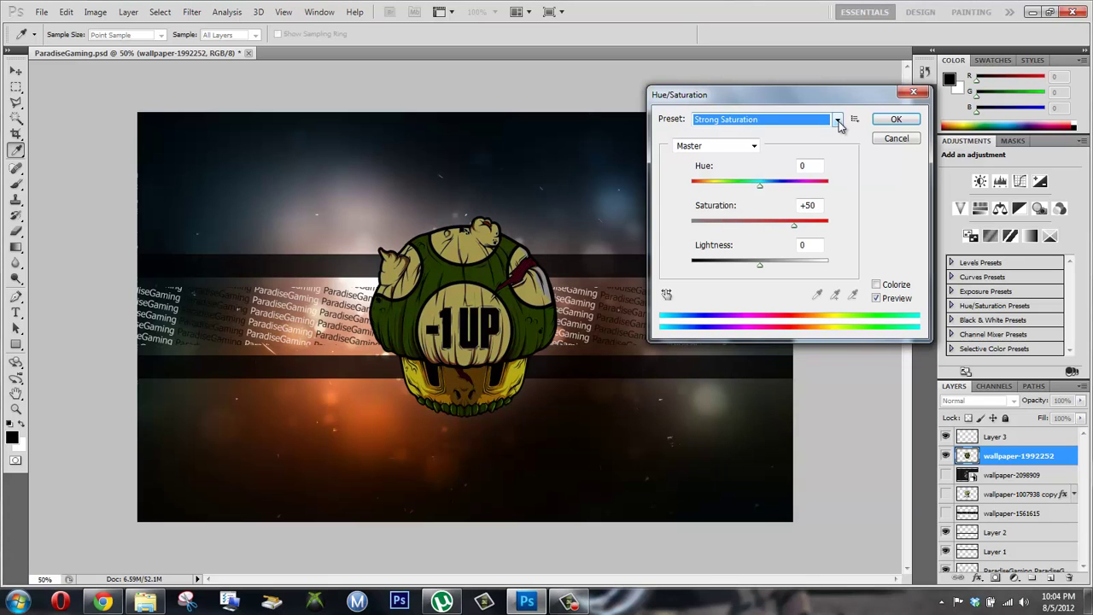
left_click(894, 118)
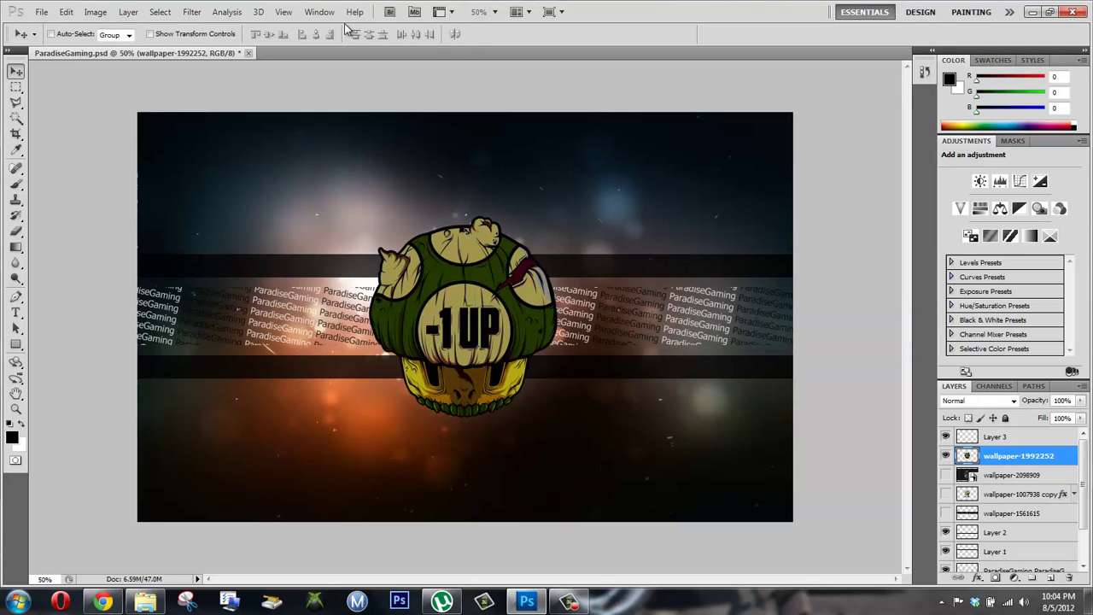
left_click(95, 12)
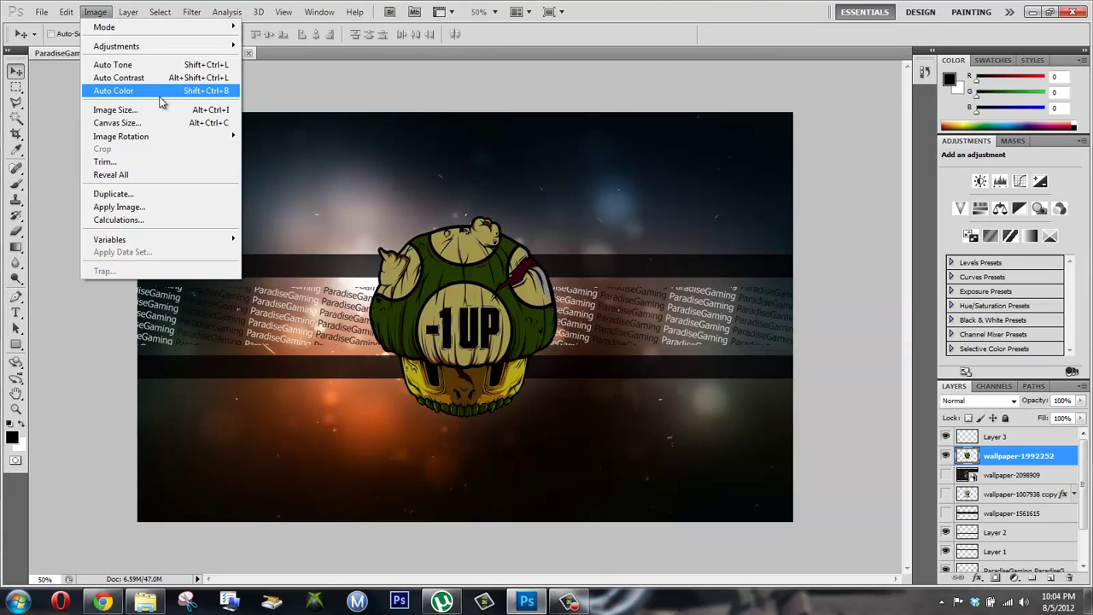
mouse_move(117, 45)
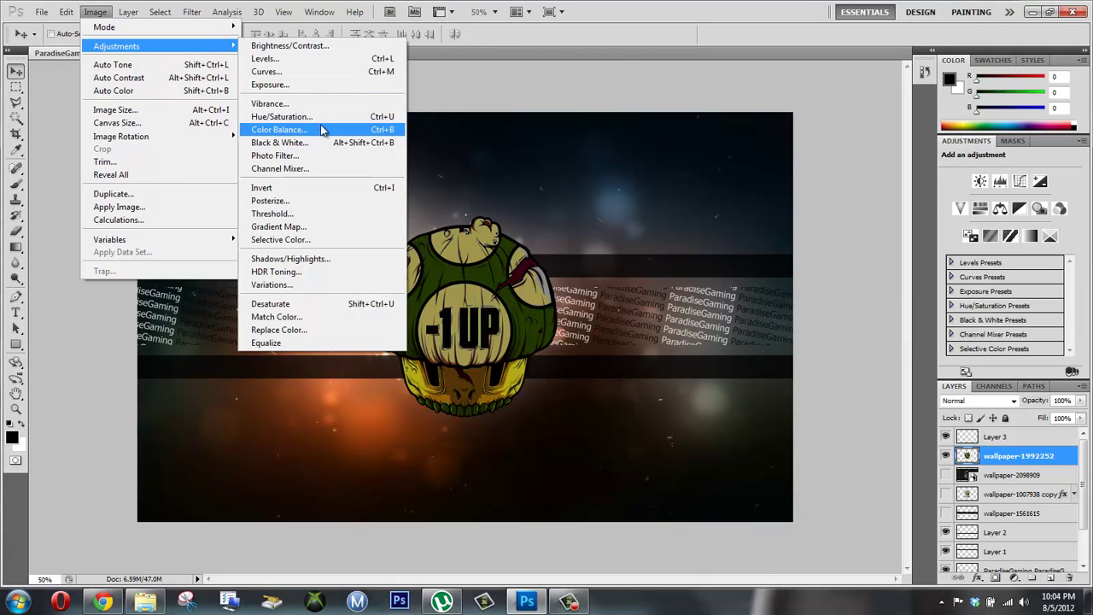
left_click(325, 132)
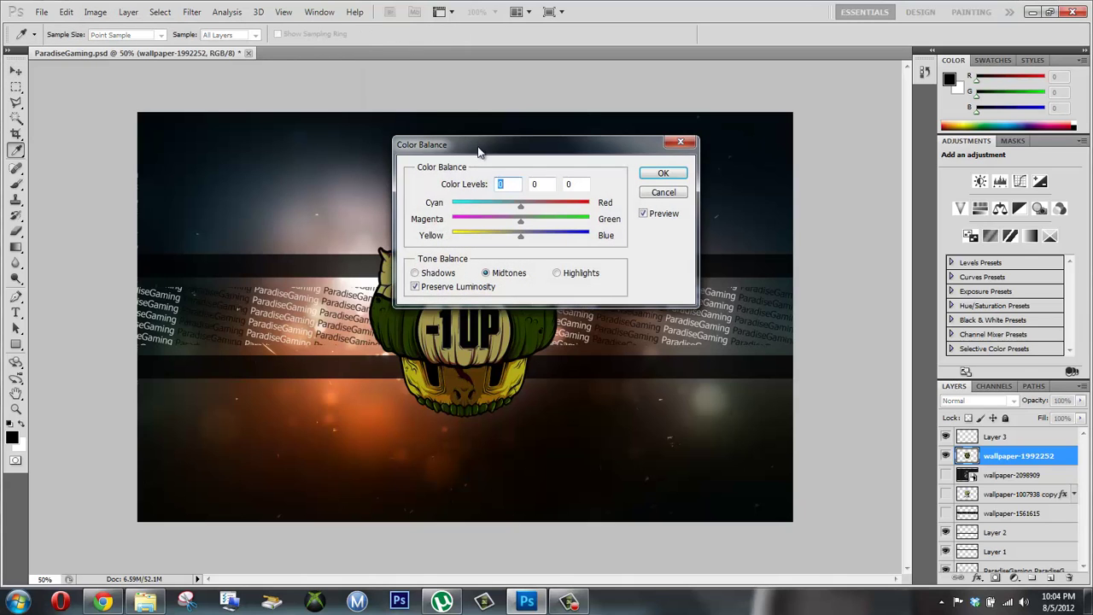
left_click_drag(479, 151, 726, 132)
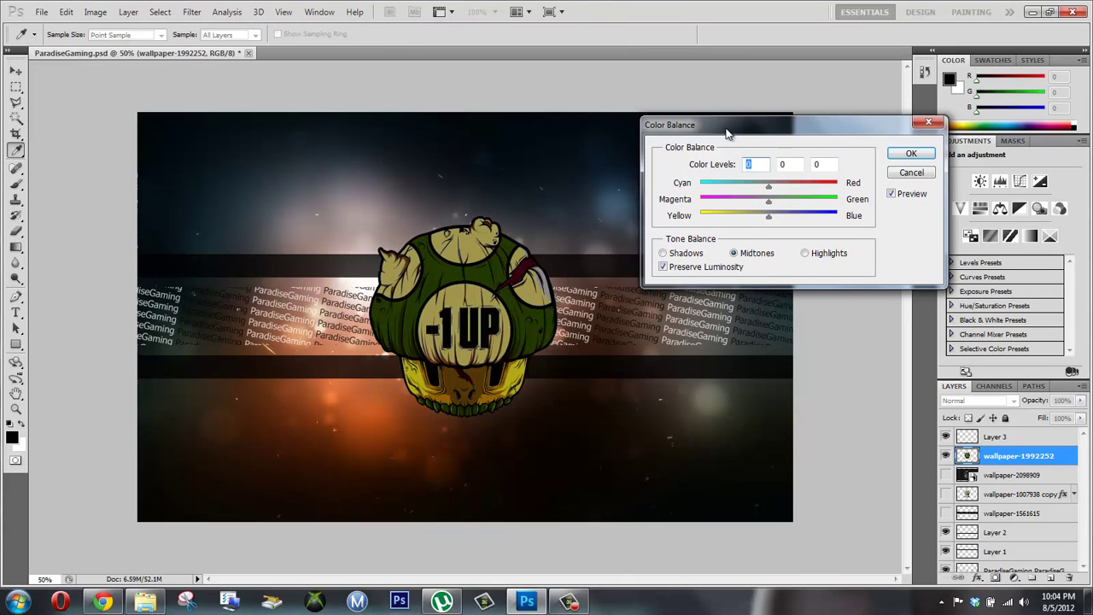
left_click(663, 253)
mouse_move(769, 189)
left_mouse_down()
mouse_move(804, 189)
mouse_move(688, 210)
left_mouse_up()
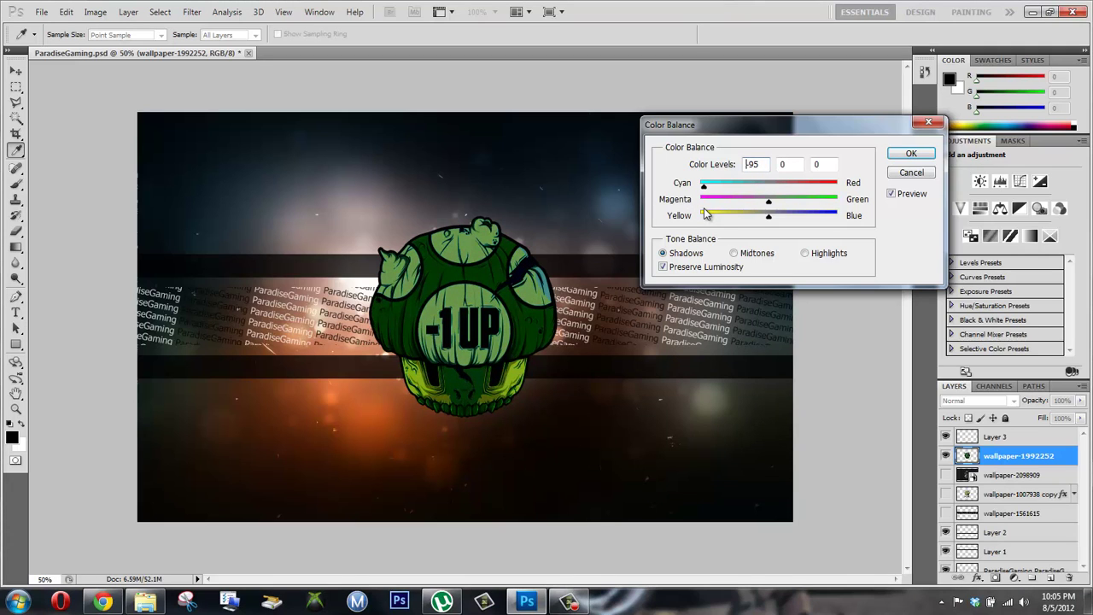
left_click_drag(706, 213, 839, 225)
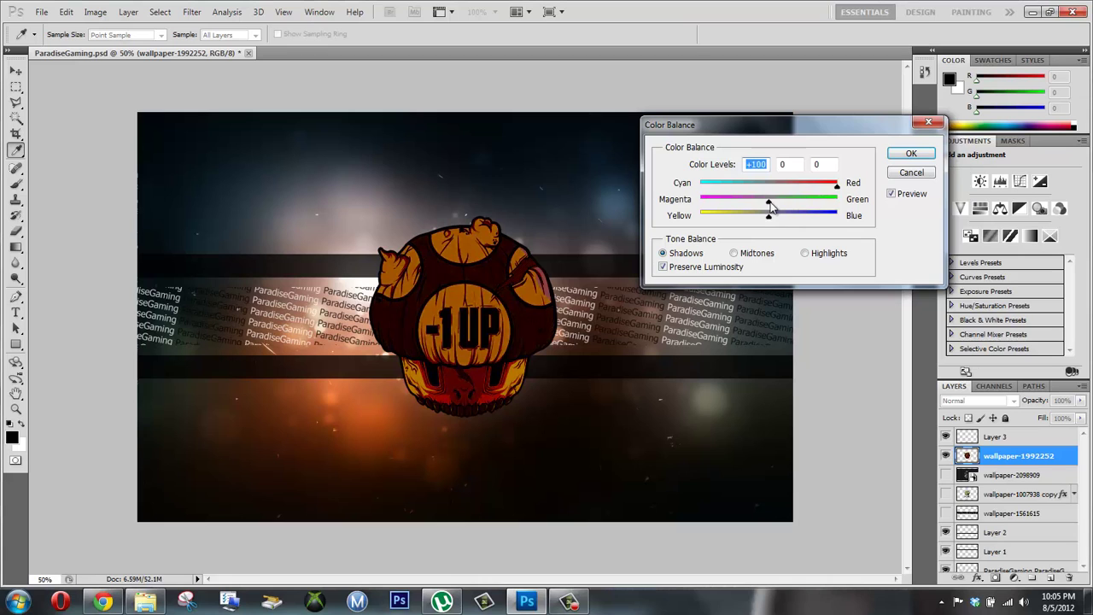
mouse_move(770, 207)
left_mouse_down()
mouse_move(734, 205)
mouse_move(835, 205)
mouse_move(693, 210)
mouse_move(772, 237)
mouse_move(858, 241)
left_mouse_up()
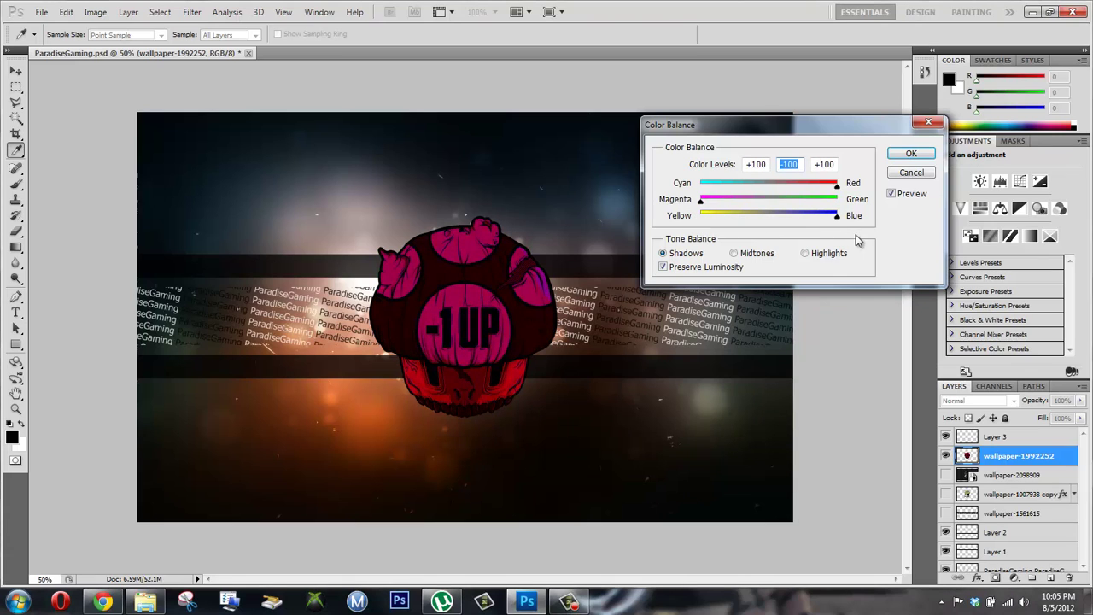
left_click(911, 172)
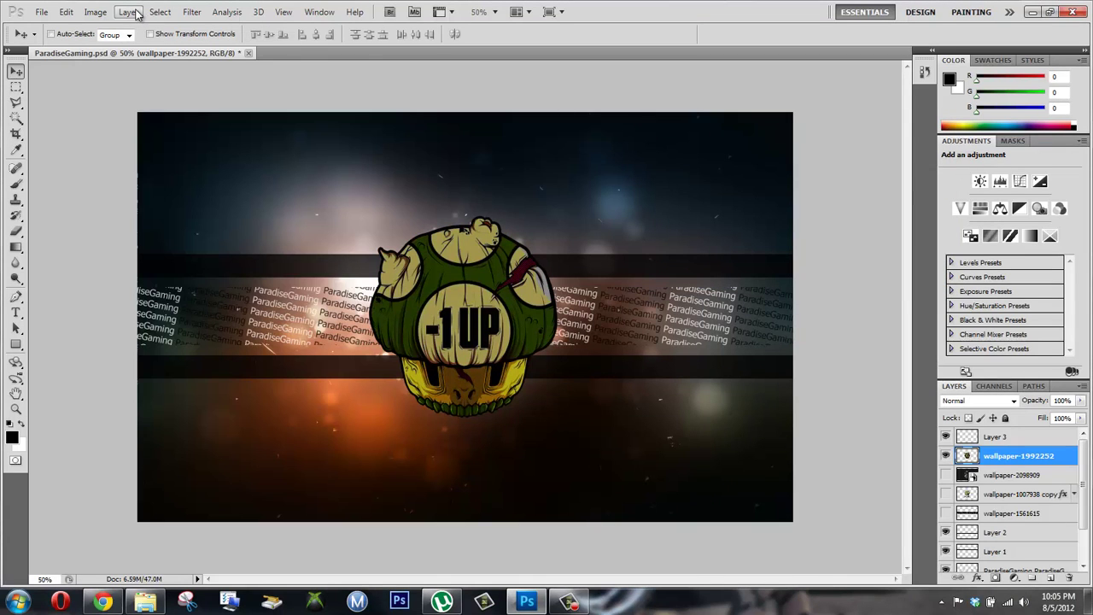
Preview the Photo Filter presets, from Warming Filter (LBA) through the colour filters to Violet
left_click(94, 13)
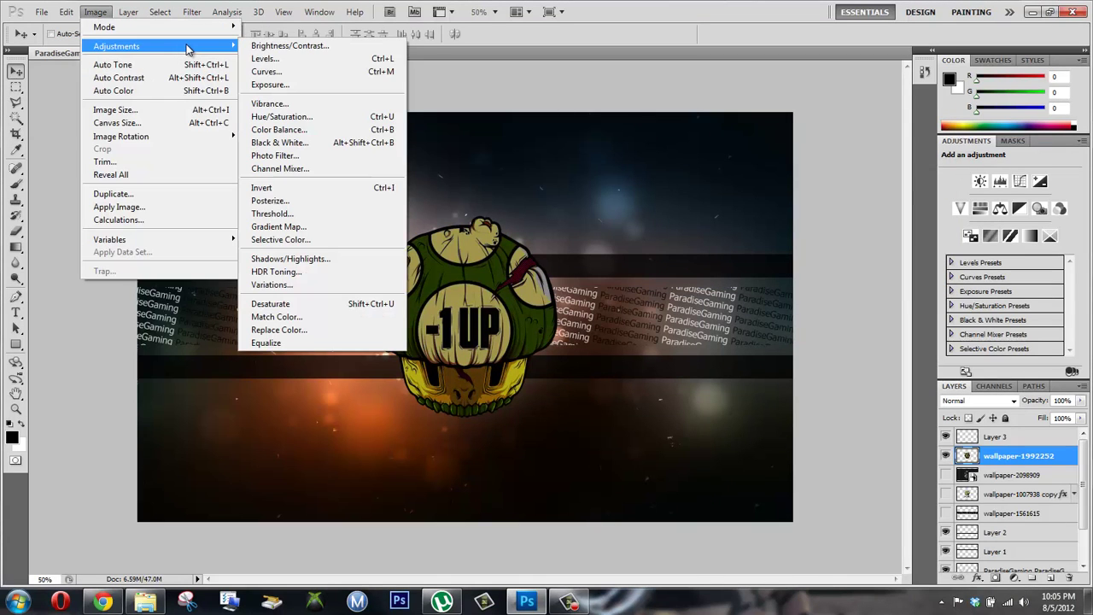
mouse_move(117, 46)
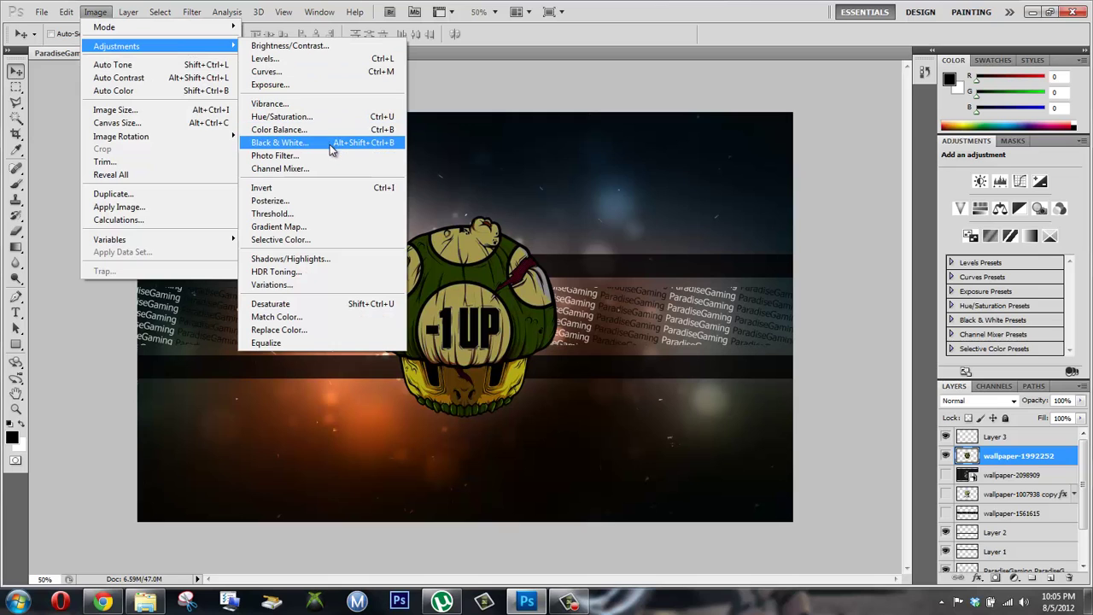
left_click(336, 161)
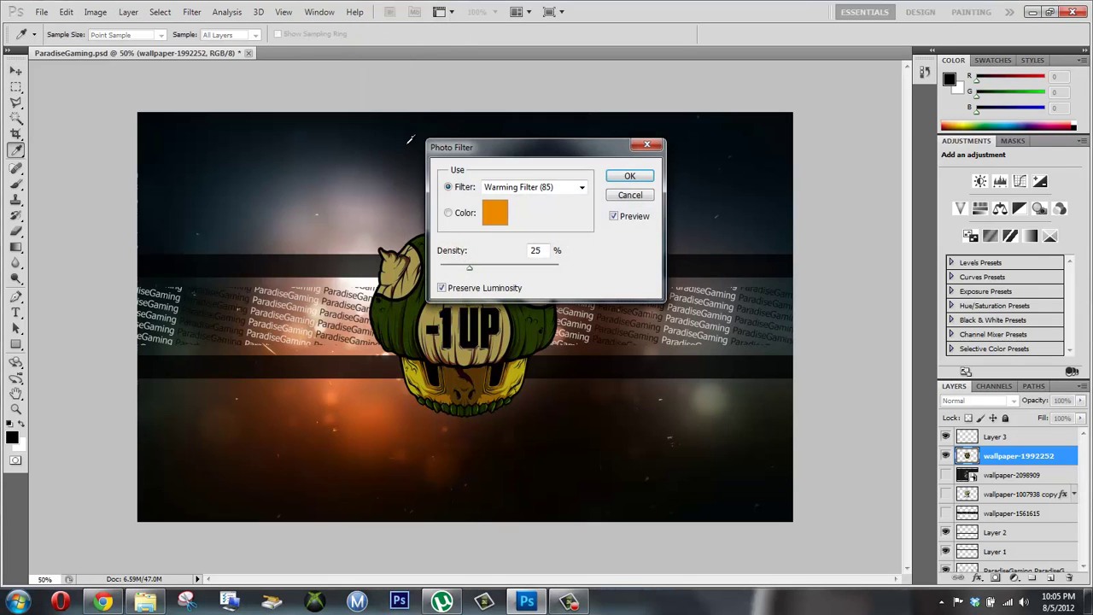
left_click_drag(470, 145, 725, 99)
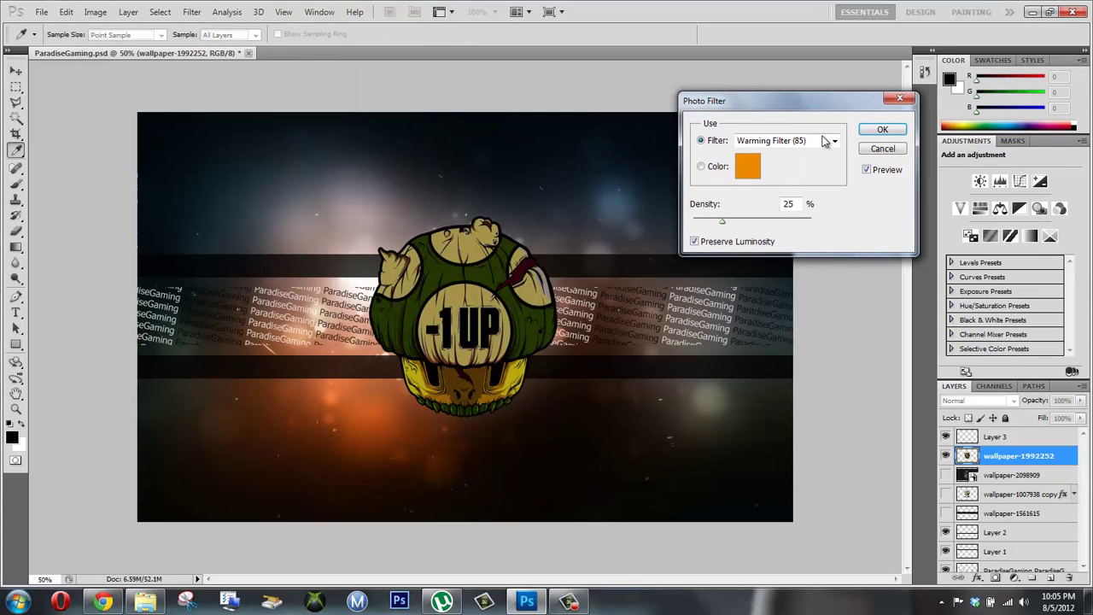
left_click(833, 142)
key("Down")
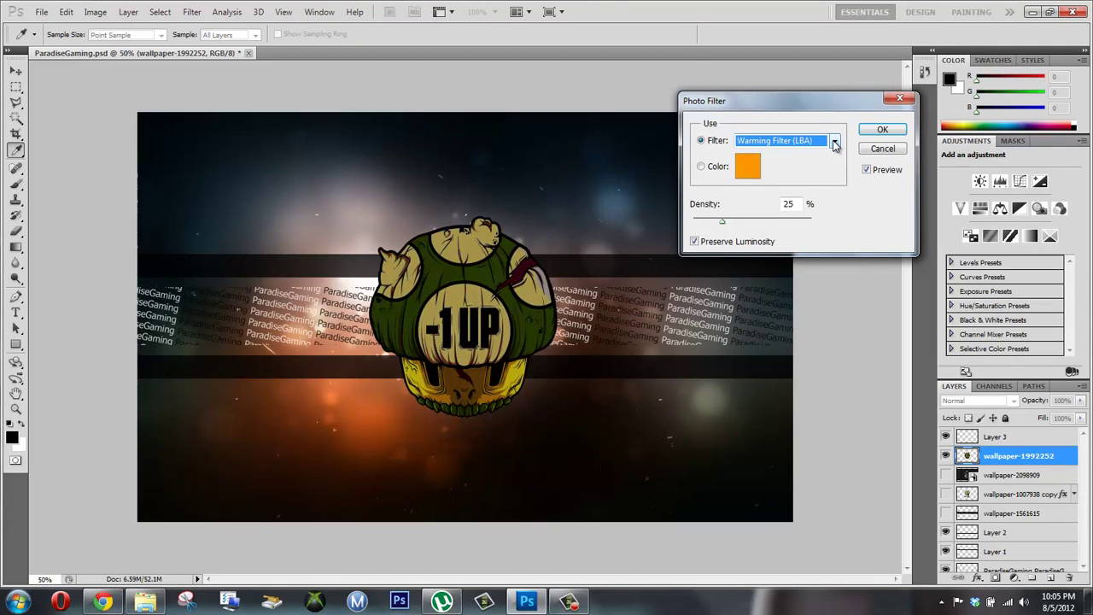
key("Down")
key("Down")
key("Down")
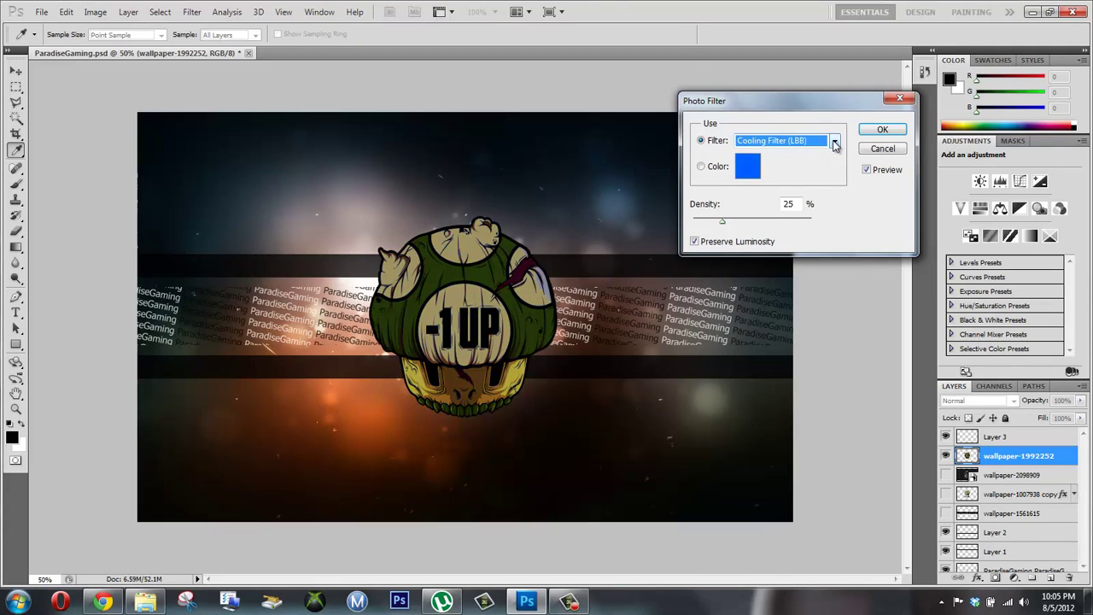
key("Down")
key("Down")
key("Down")
key("Down")
key("Down")
key("Down")
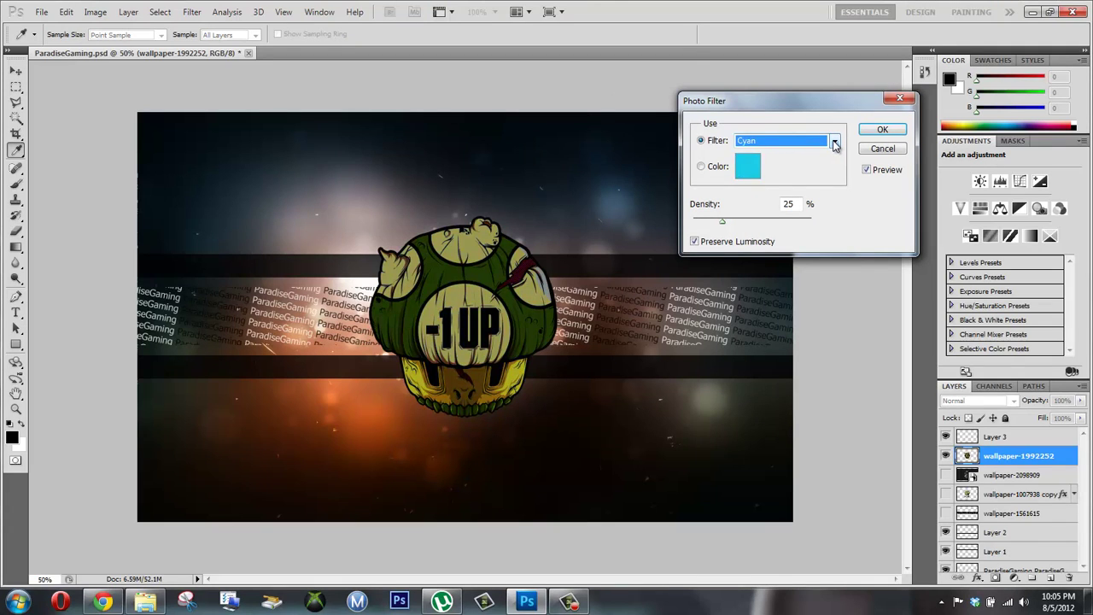
key("Down")
key("Down")
Apply a Deep Red photo filter at 50% density to the logo
key("Down")
key("Down")
key("Down")
key("Down")
key("Down")
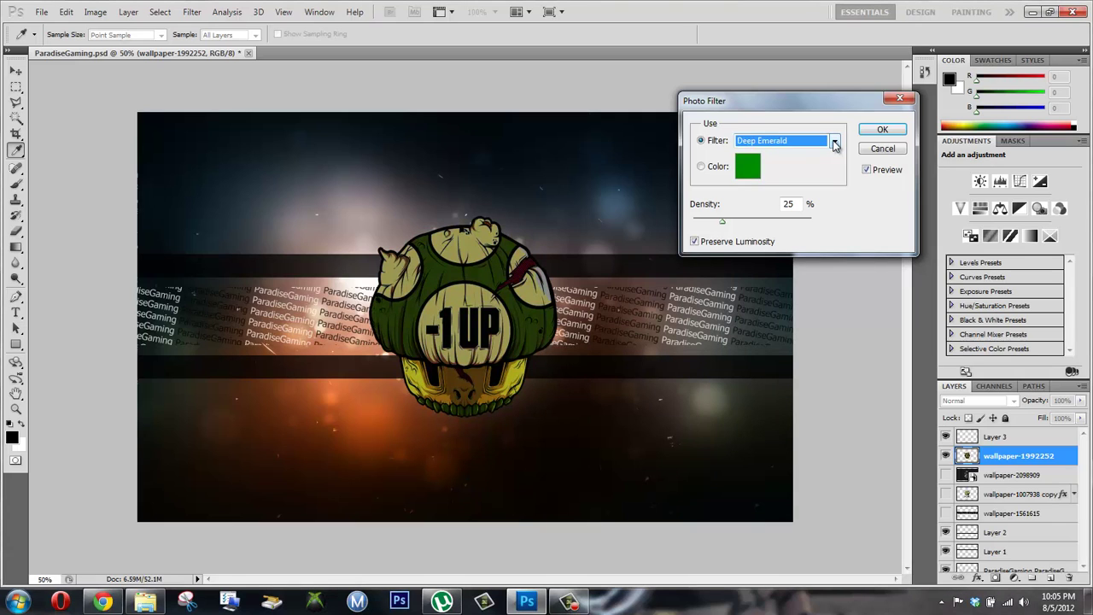
key("Up")
key("Up")
key("Down")
key("Down")
key("Down")
key("Down")
key("Up")
key("Up")
key("Up")
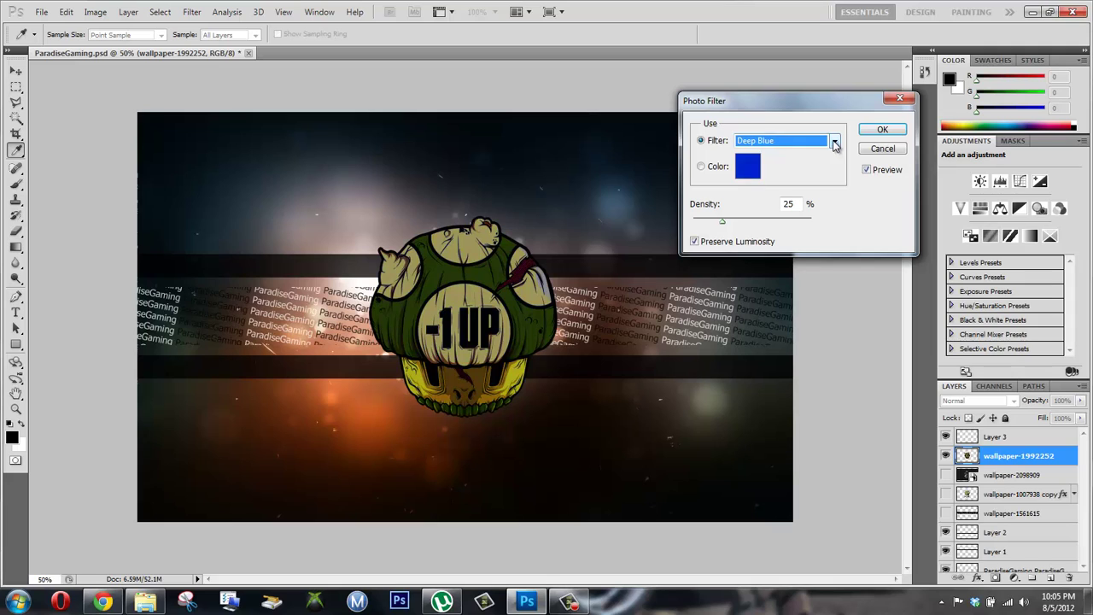
key("Up")
key("Up")
key("Down")
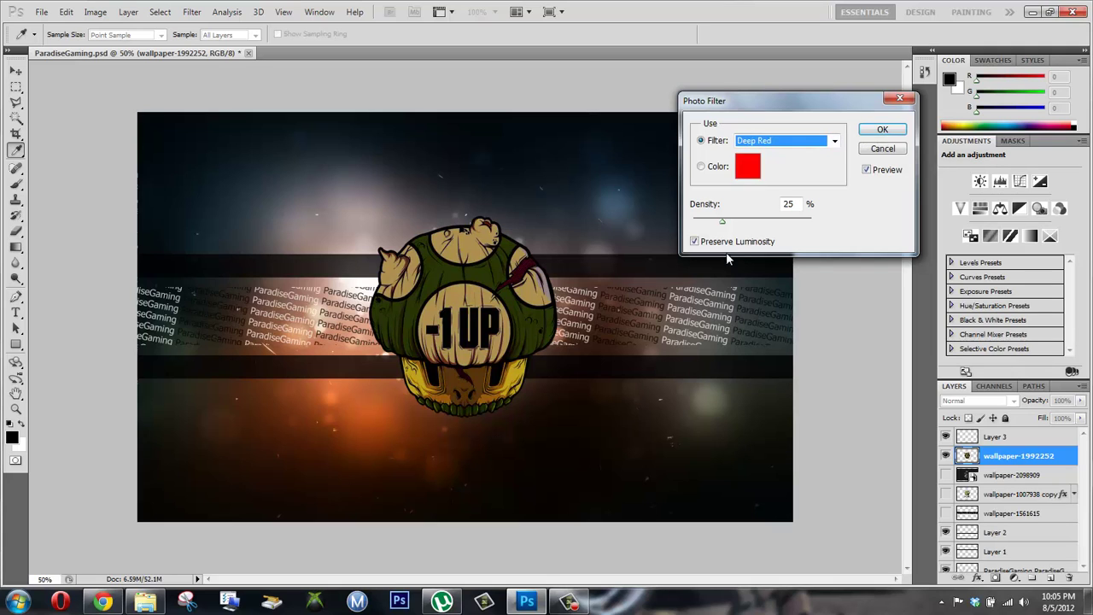
mouse_move(722, 221)
left_mouse_down()
mouse_move(775, 224)
mouse_move(765, 229)
left_mouse_up()
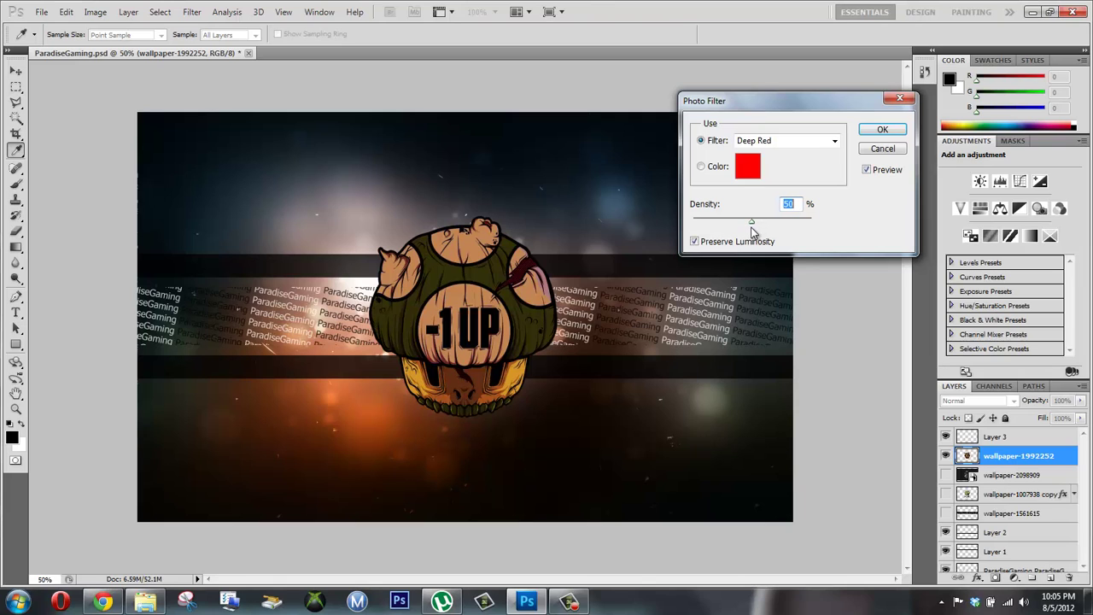
key("Down")
left_click(882, 129)
Preview the Channel Mixer's Black & White Infrared and Yellow Filter presets, then cancel
left_click(95, 13)
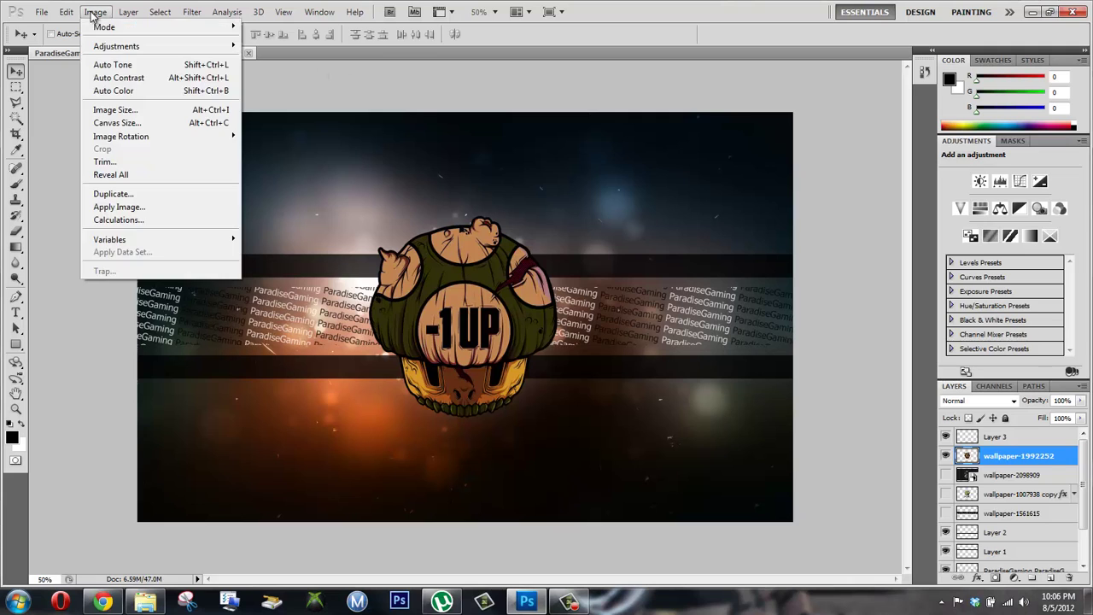
mouse_move(116, 46)
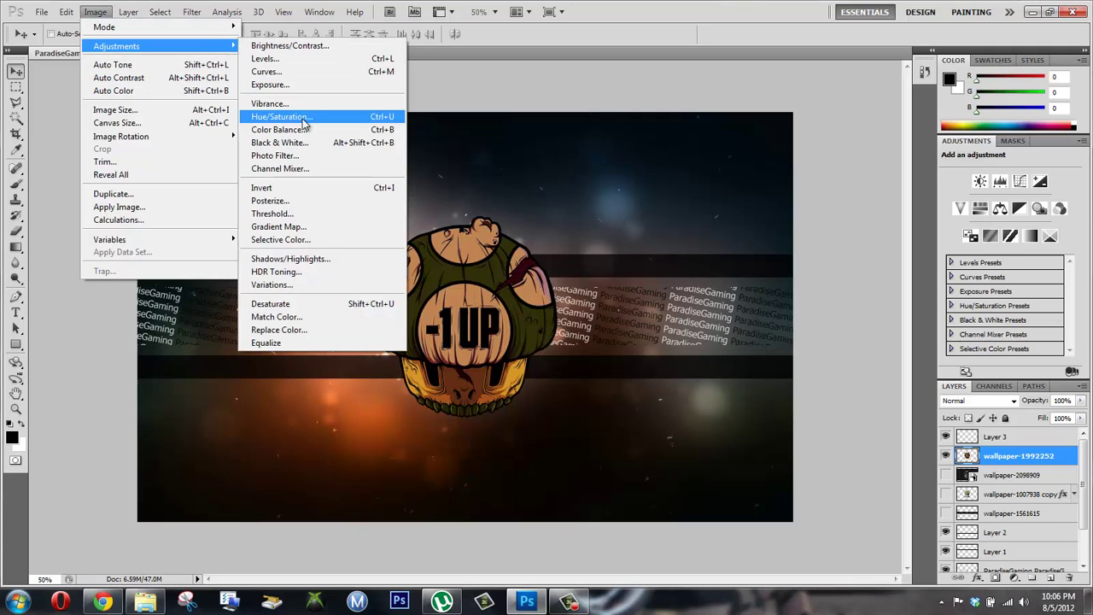
left_click(316, 169)
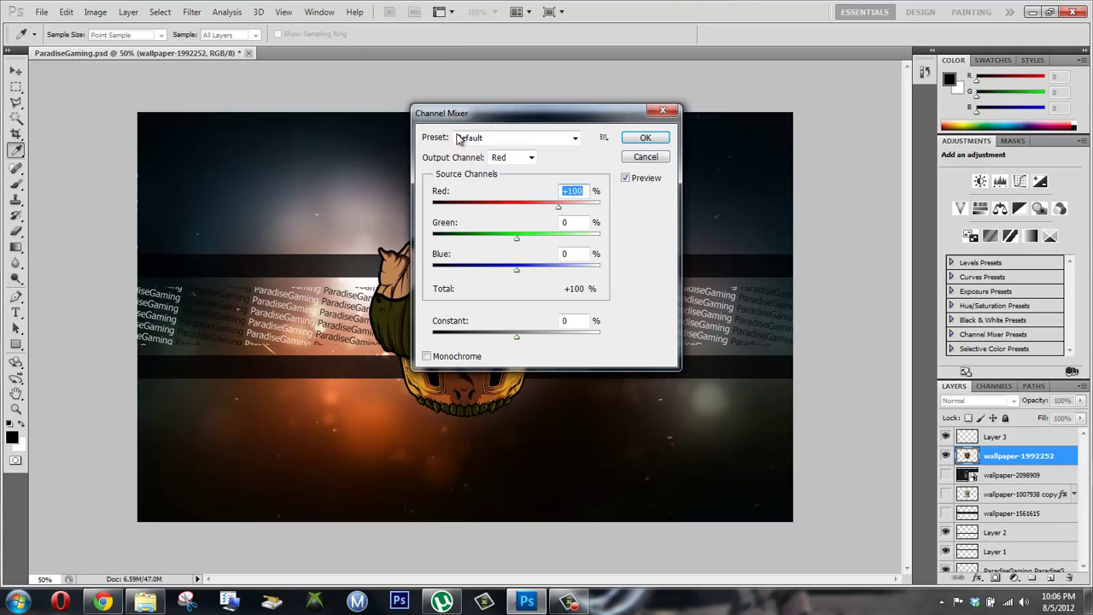
left_click_drag(490, 111, 690, 89)
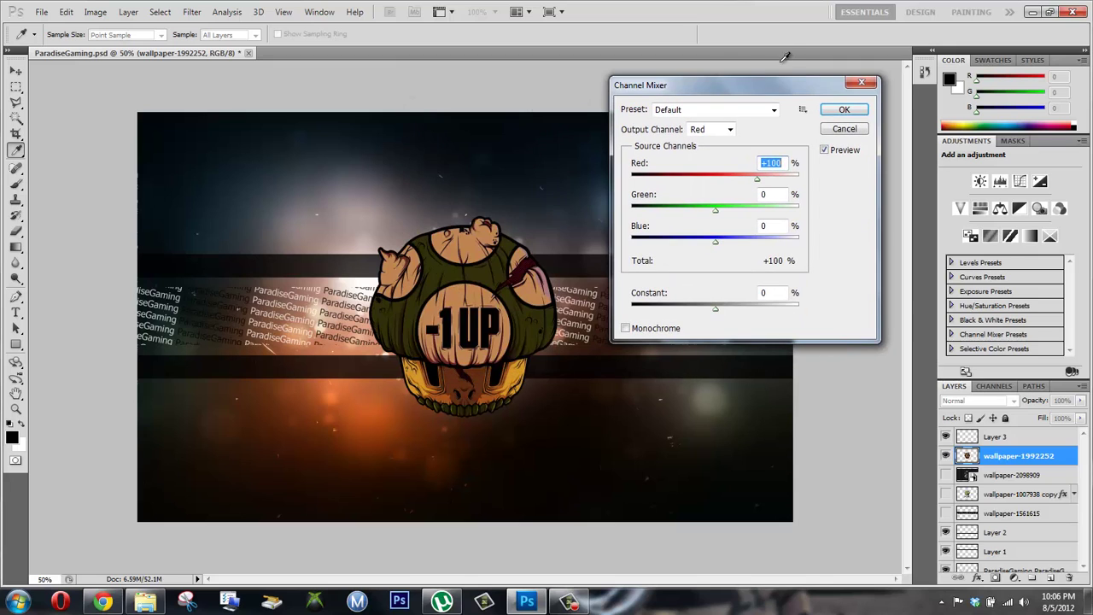
left_click(773, 110)
key("Down")
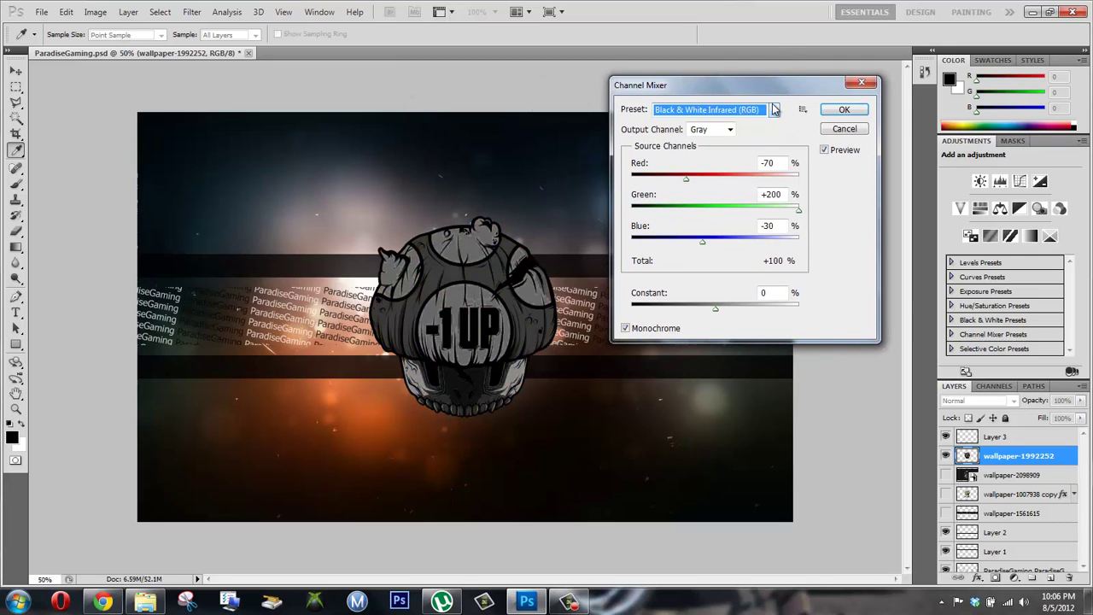
key("Down")
key("Down")
key("Down")
key("Down")
key("Down")
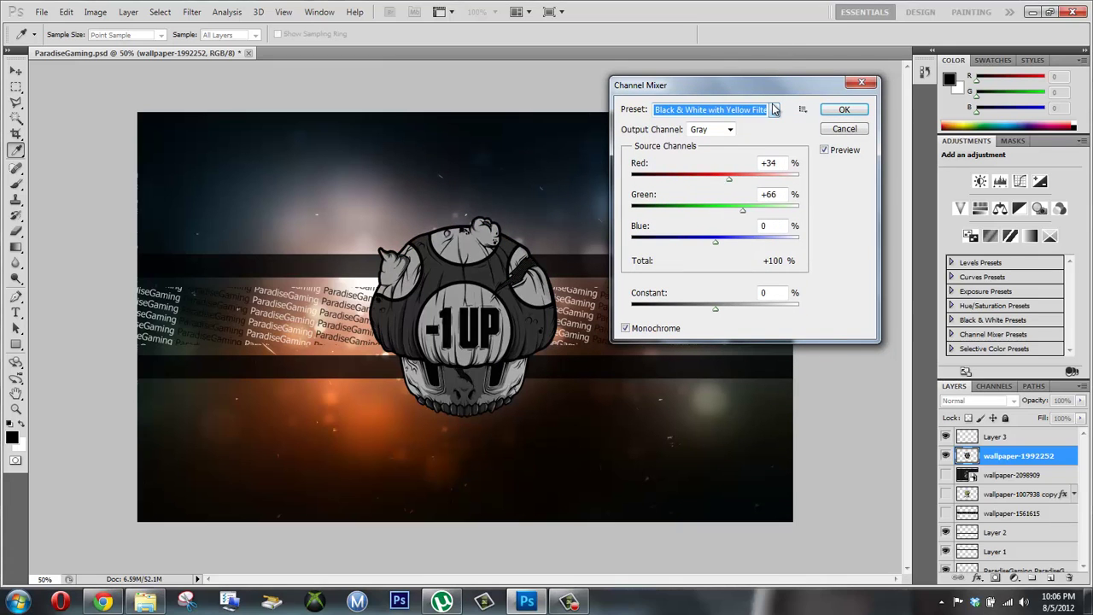
key("Down")
left_click(845, 129)
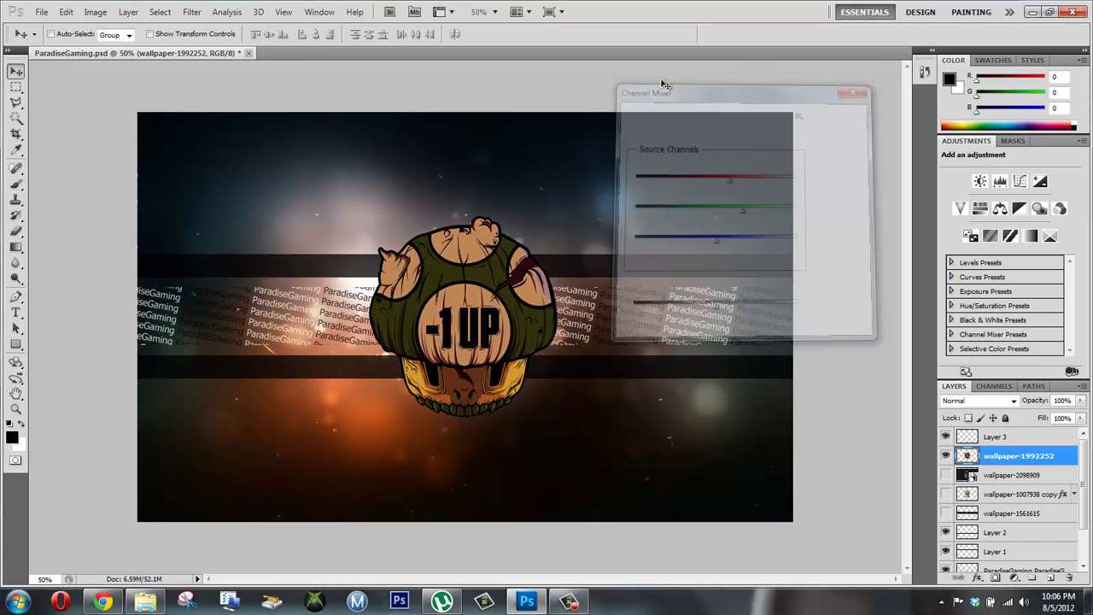
left_click(95, 12)
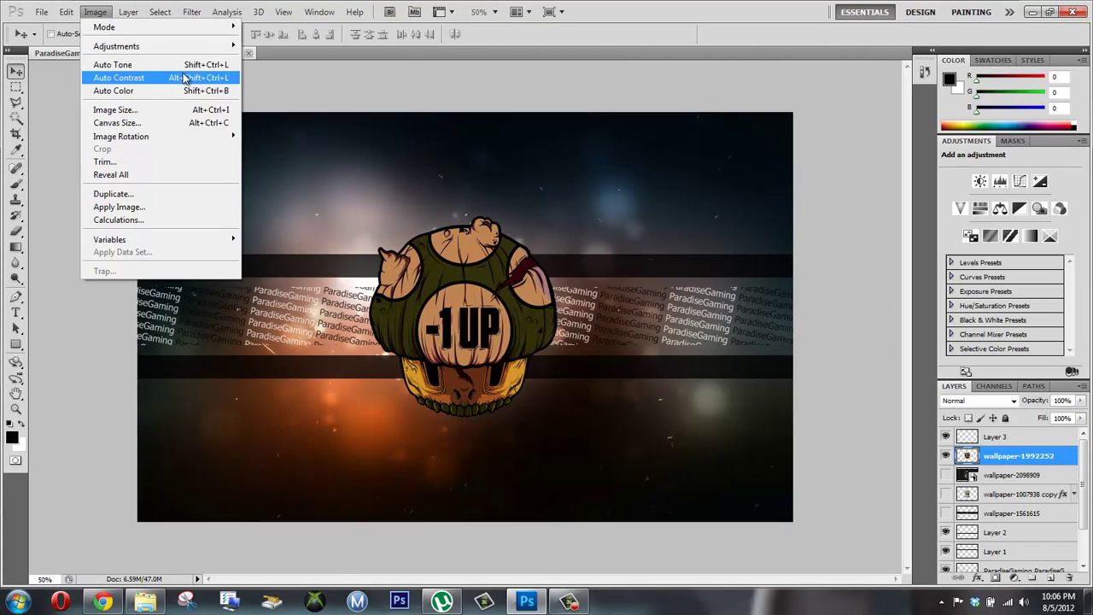
mouse_move(117, 47)
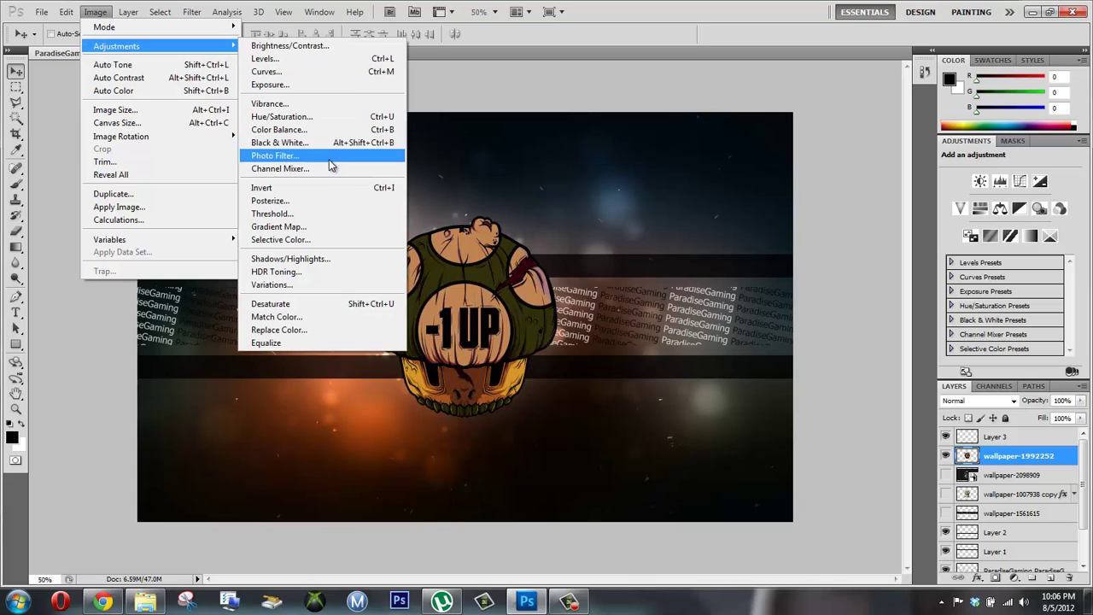
Preview Posterize at 4 and then 244 levels, then cancel it
left_click(350, 205)
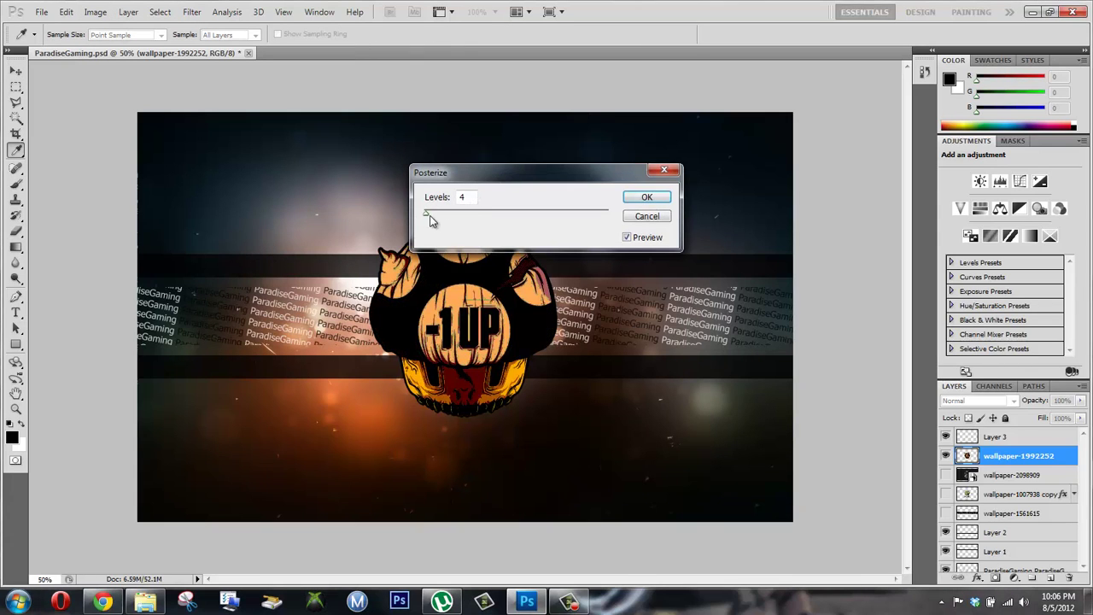
left_click_drag(424, 213, 601, 233)
left_click(647, 216)
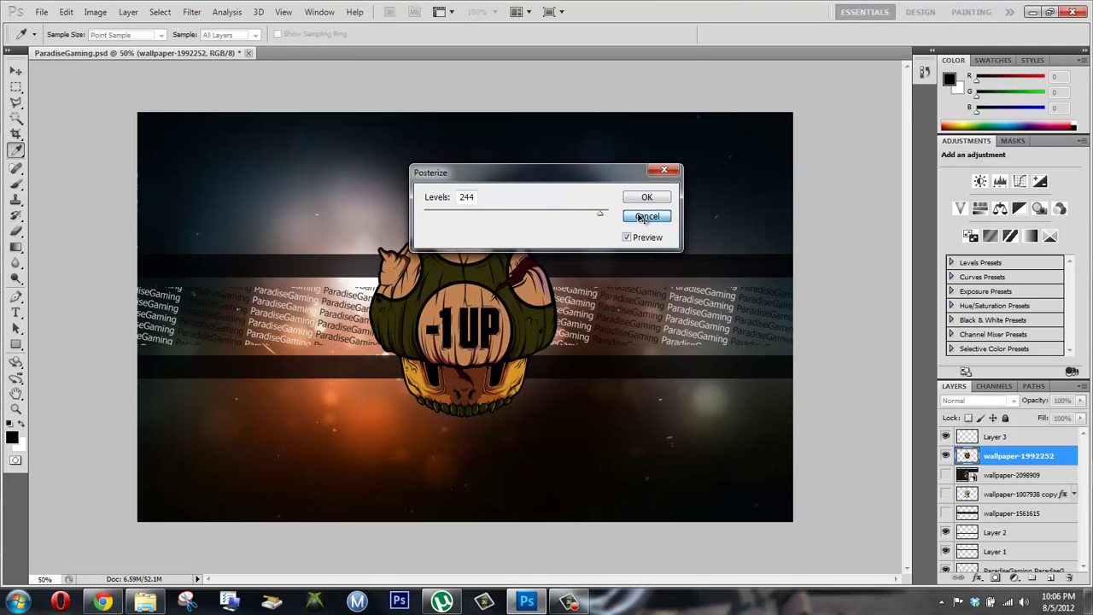
left_click(95, 11)
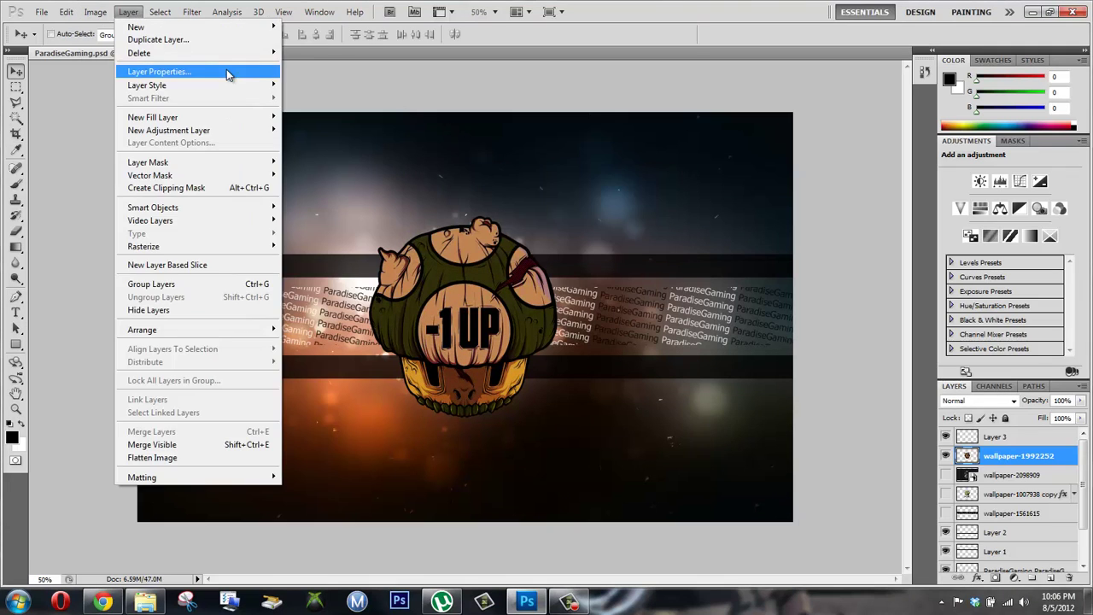
mouse_move(116, 46)
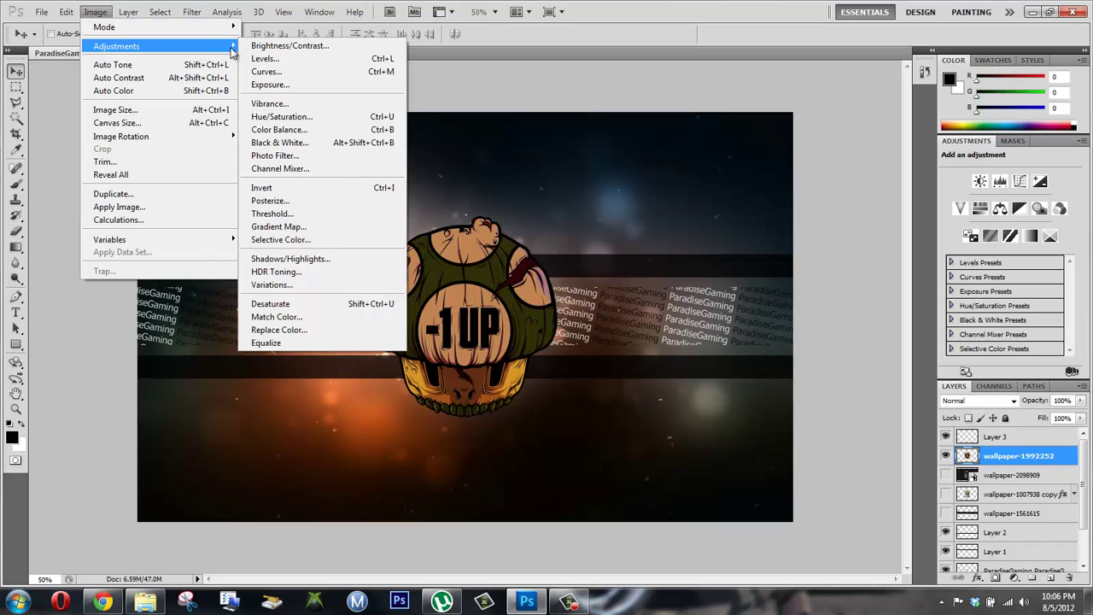
left_click(329, 214)
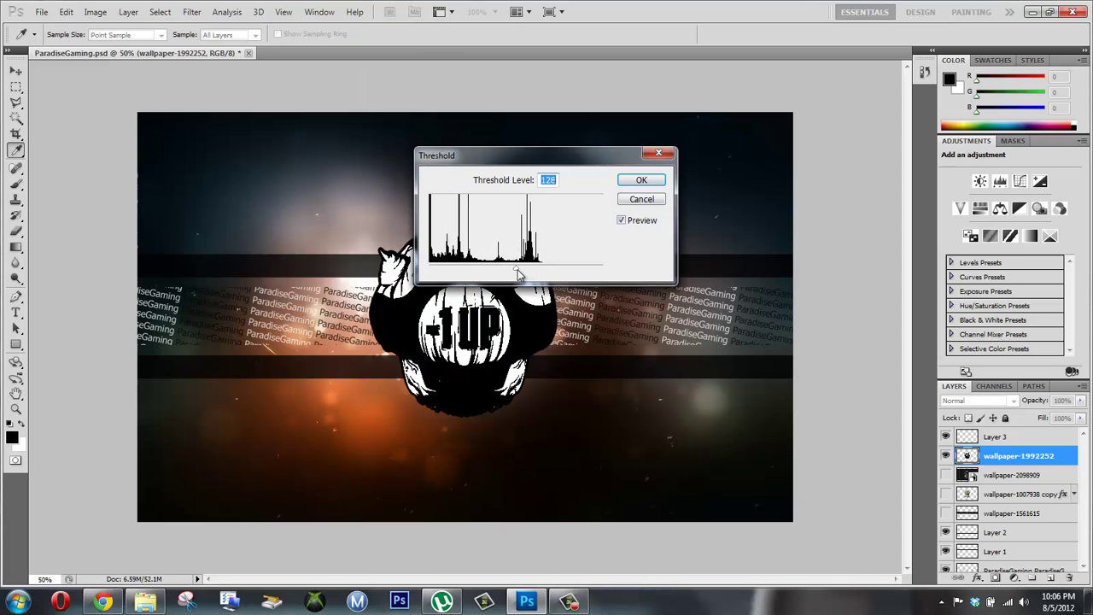
mouse_move(518, 273)
left_mouse_down()
mouse_move(431, 272)
mouse_move(613, 269)
mouse_move(473, 270)
left_mouse_up()
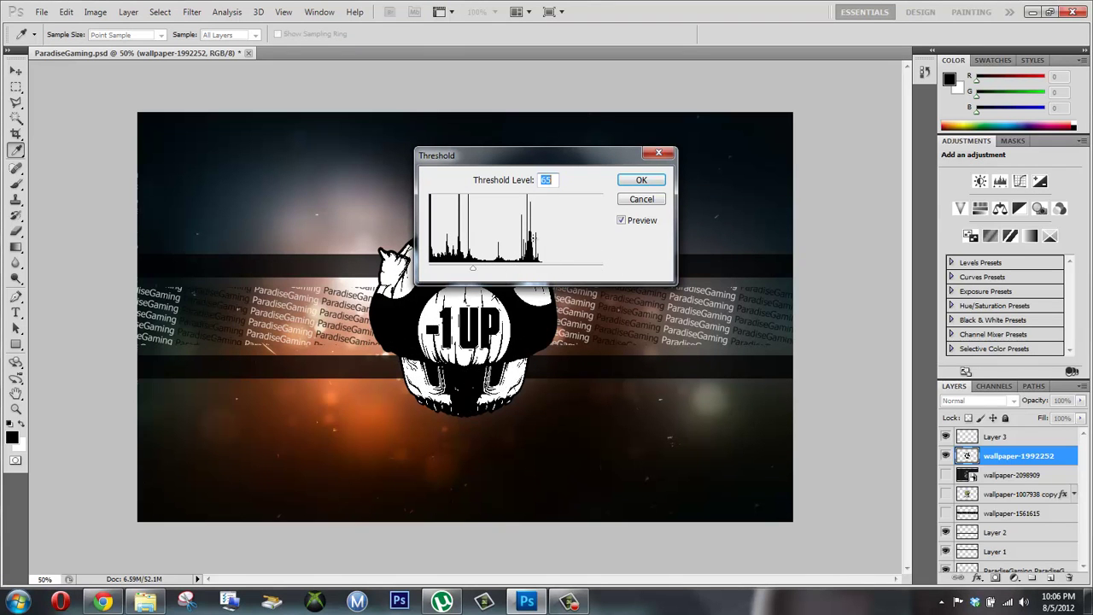
left_click(641, 200)
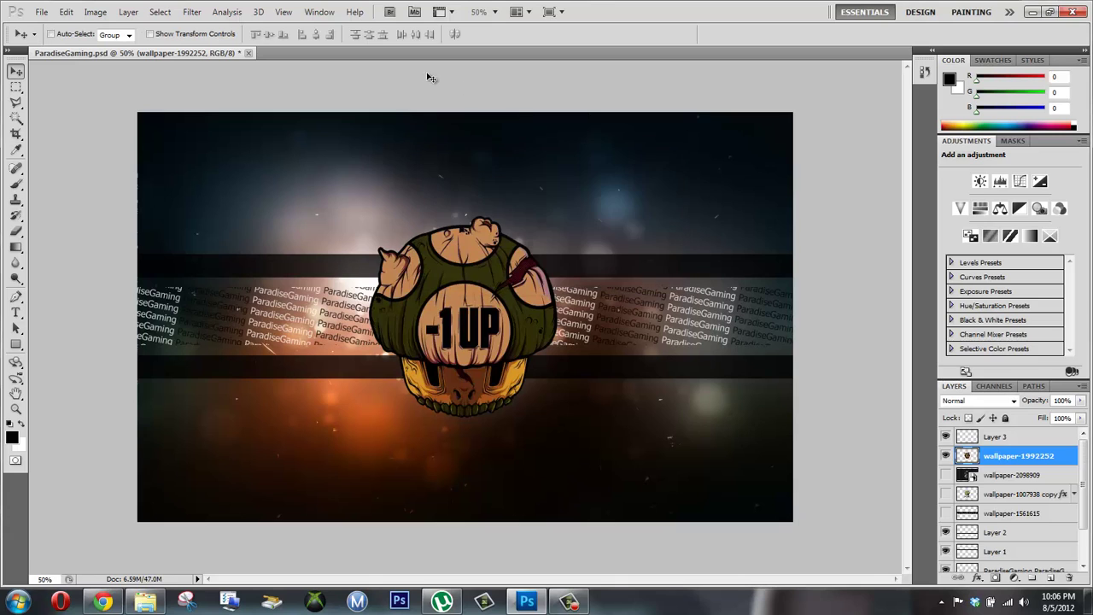
left_click(95, 12)
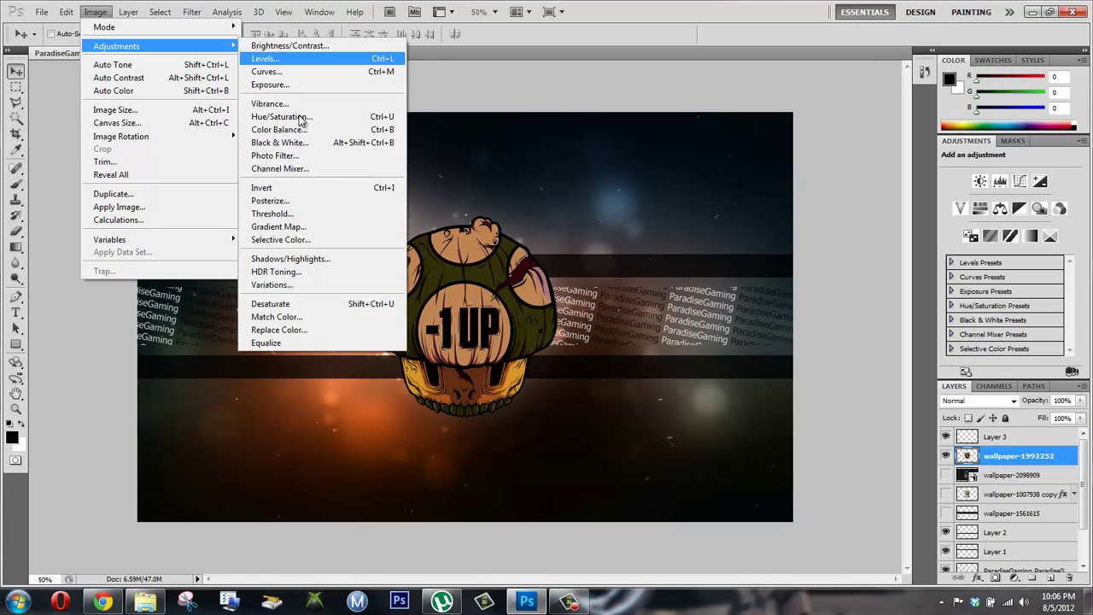
mouse_move(116, 46)
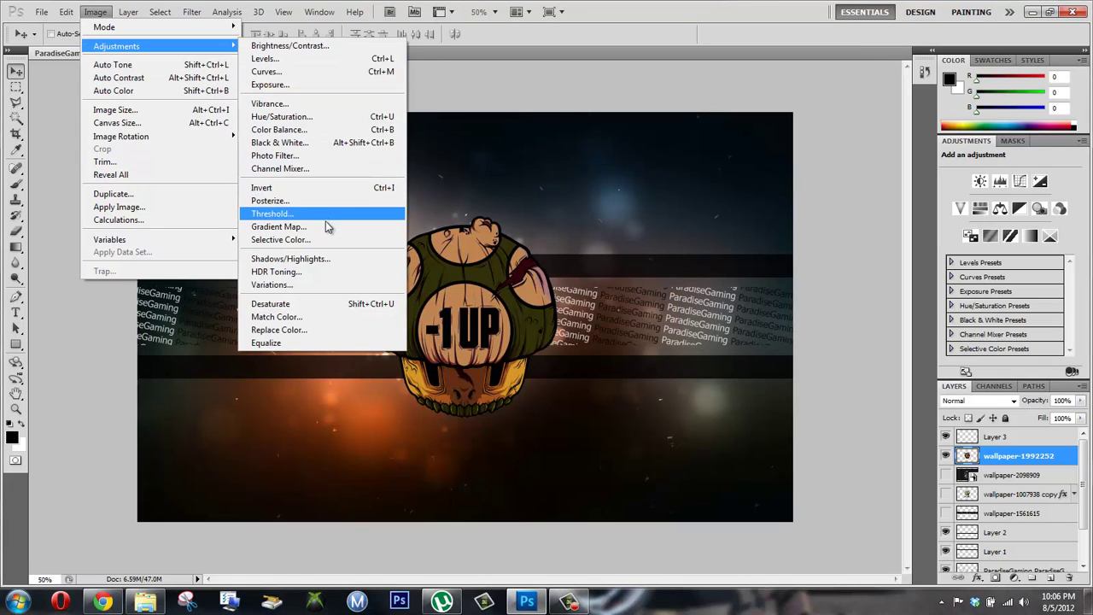
left_click(328, 228)
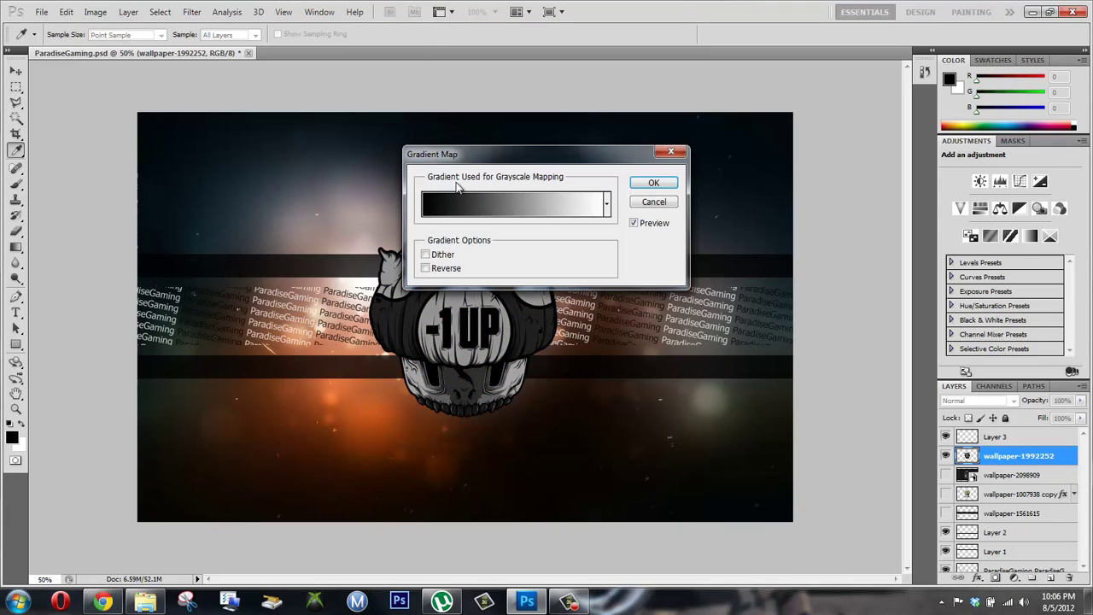
left_click_drag(553, 163, 767, 102)
left_click(819, 147)
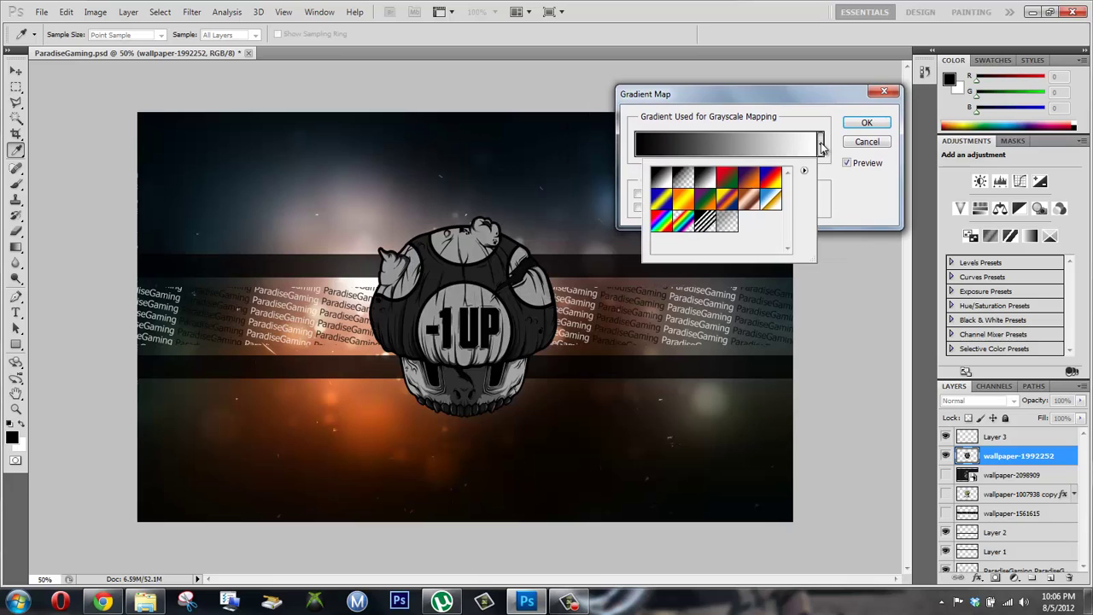
left_click(822, 146)
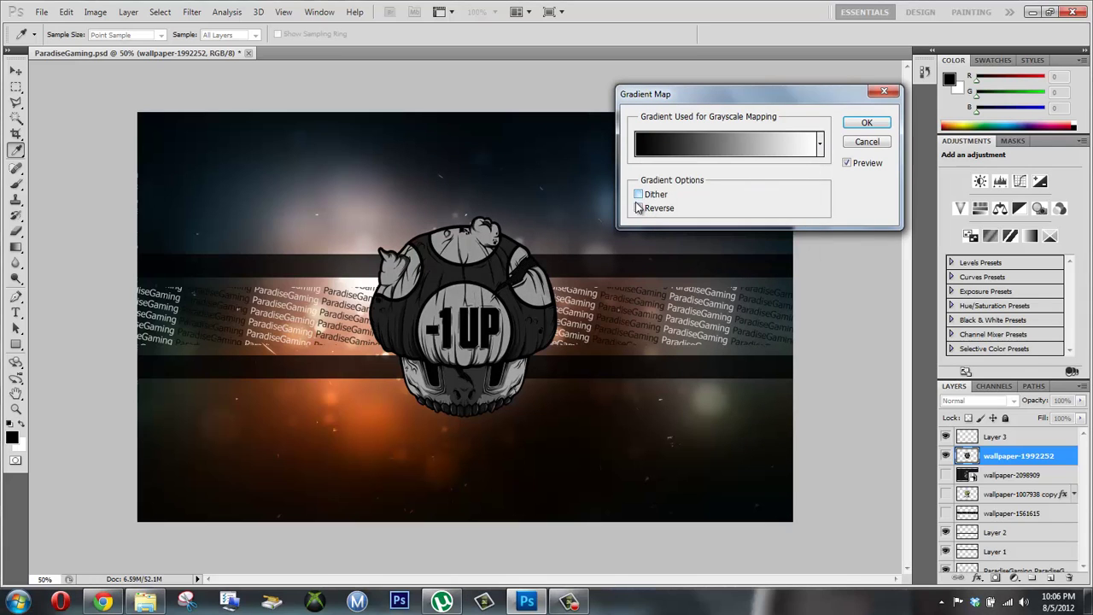
left_click(638, 207)
left_click(820, 147)
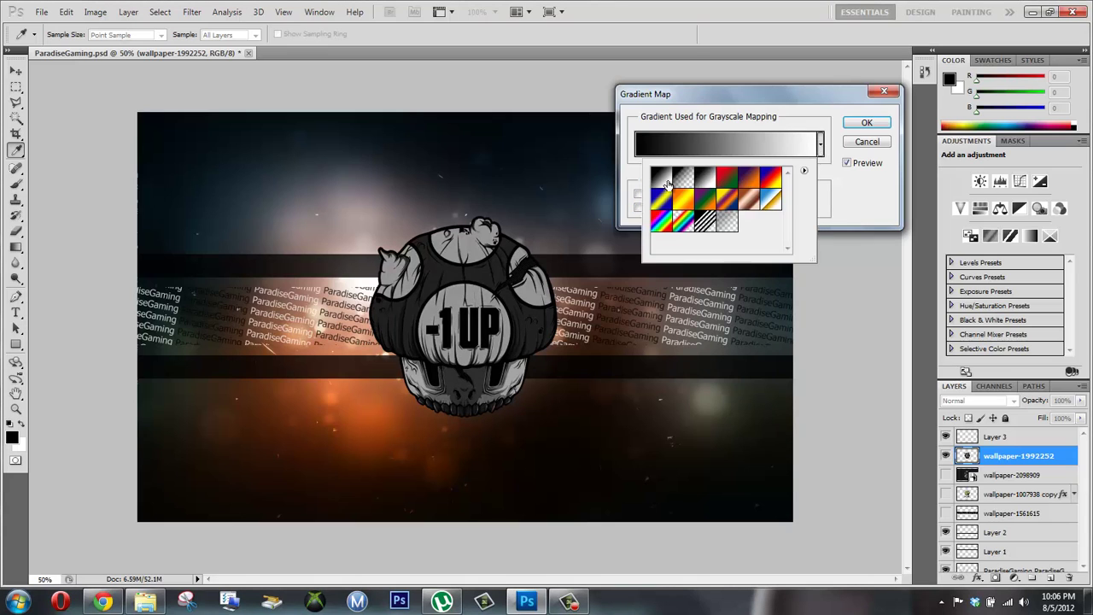
left_click(684, 179)
left_click(726, 181)
left_click(769, 181)
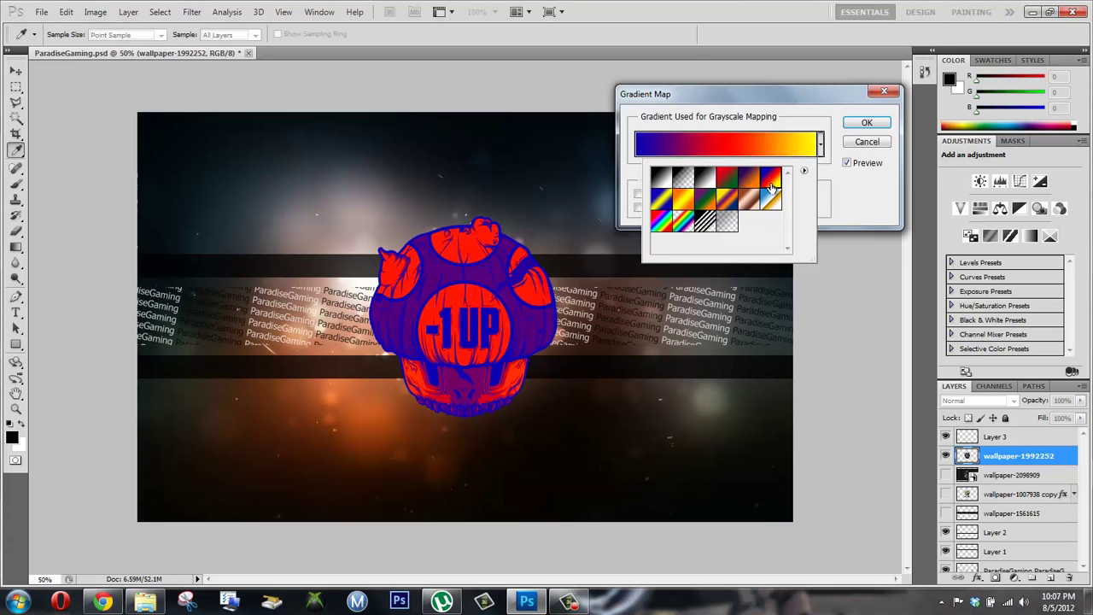
left_click(768, 202)
left_click(726, 203)
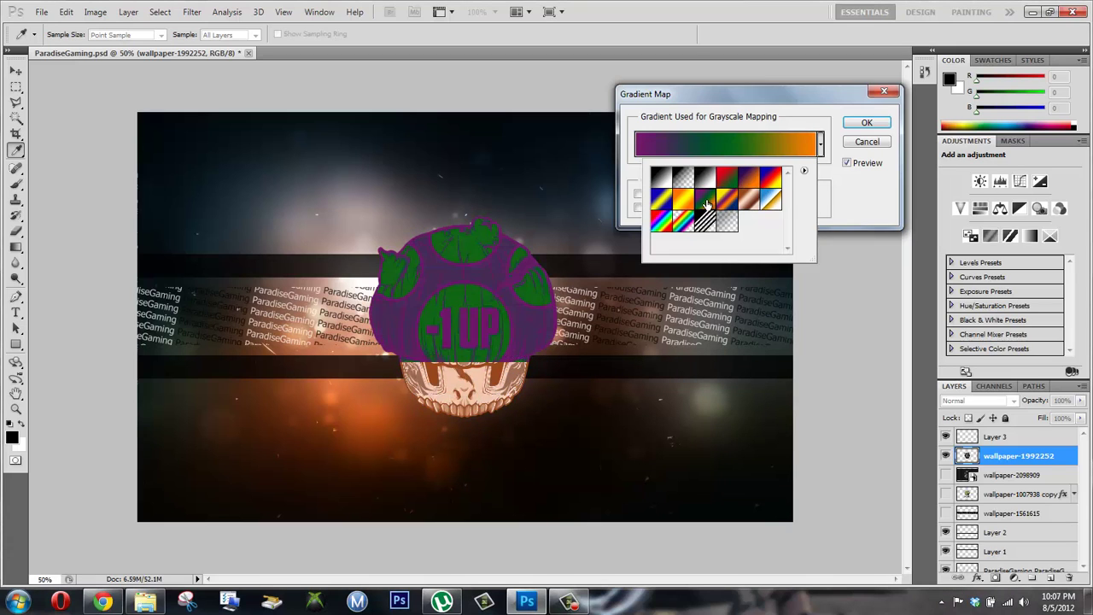
left_click(727, 204)
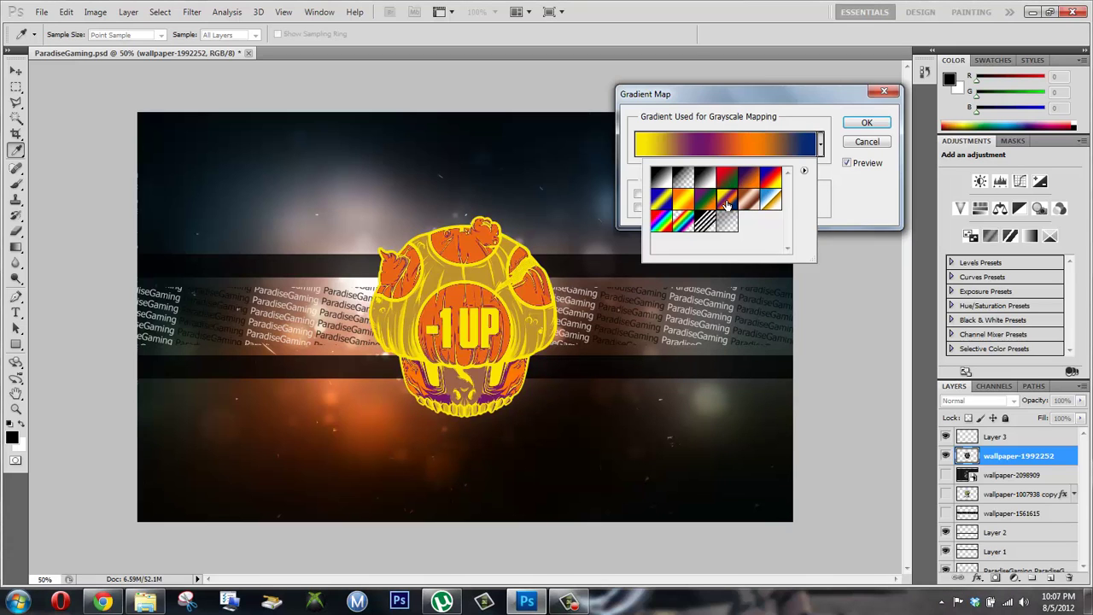
left_click(667, 223)
left_click(704, 222)
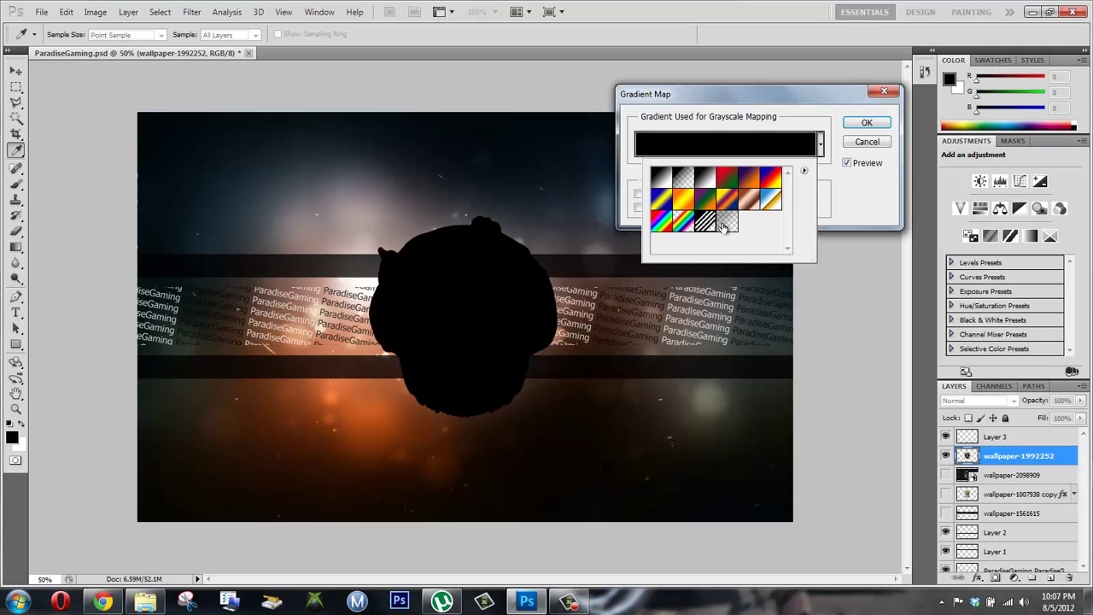
left_click(861, 142)
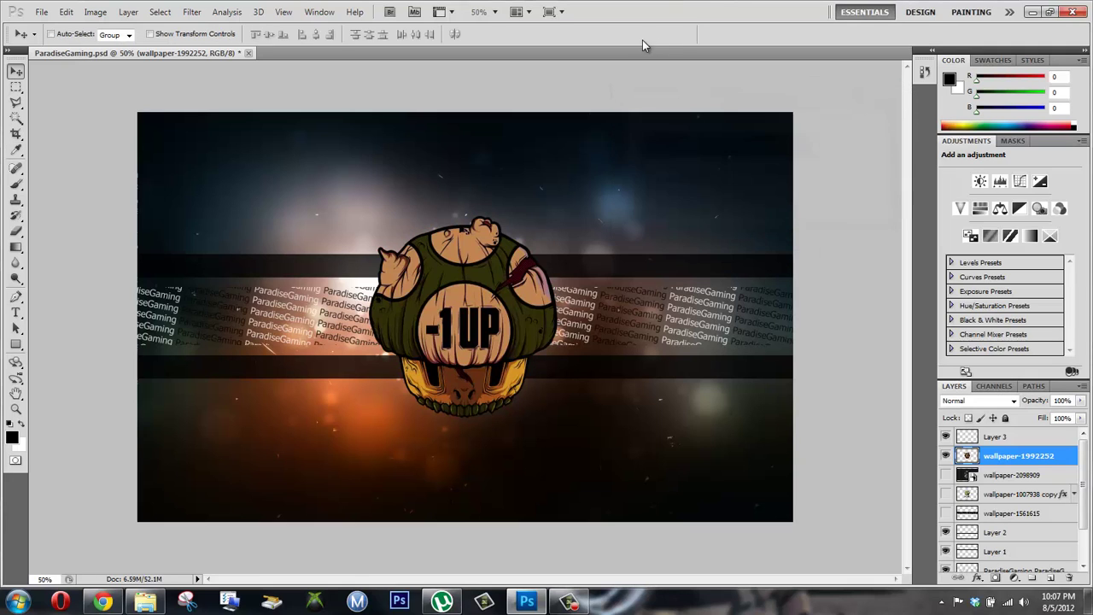
left_click(95, 12)
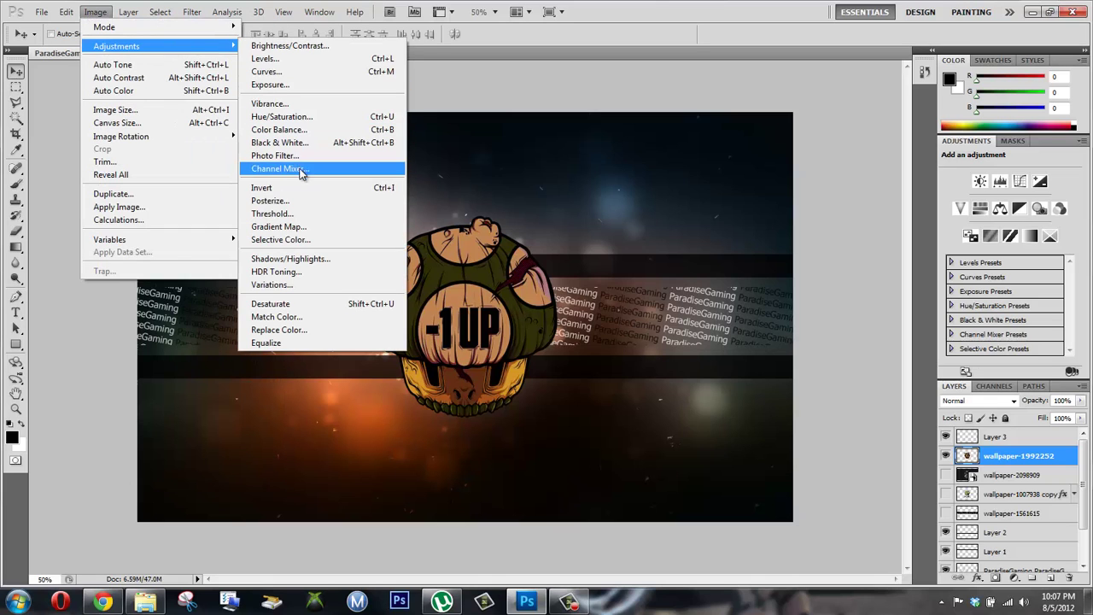
mouse_move(117, 46)
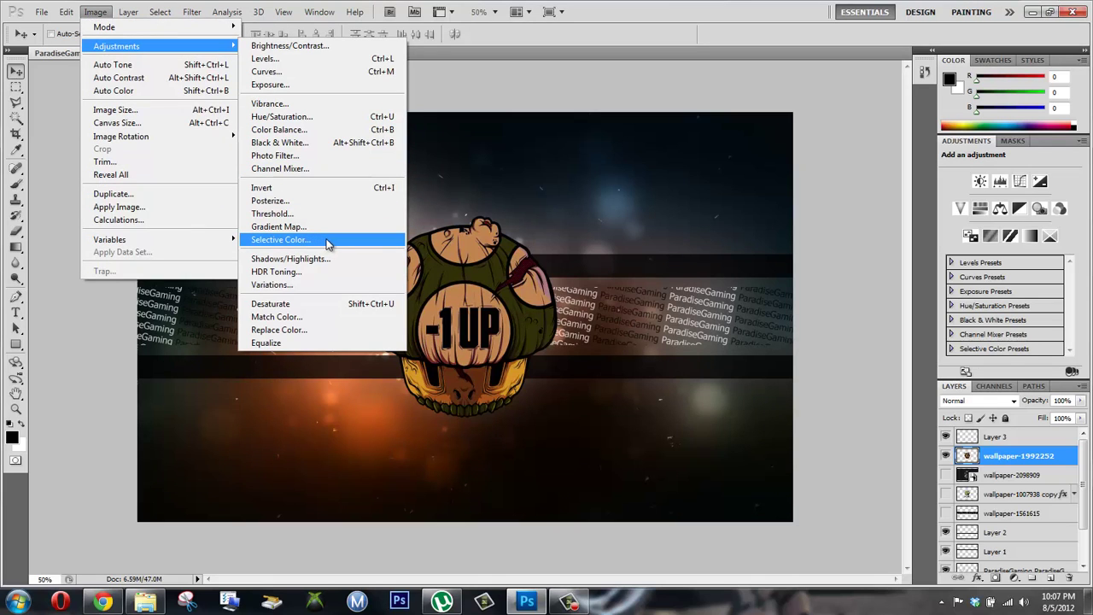
Apply Shadows/Highlights with Shadows Amount 0%, Highlights Amount 100% and Show More Options ticked
left_click(340, 259)
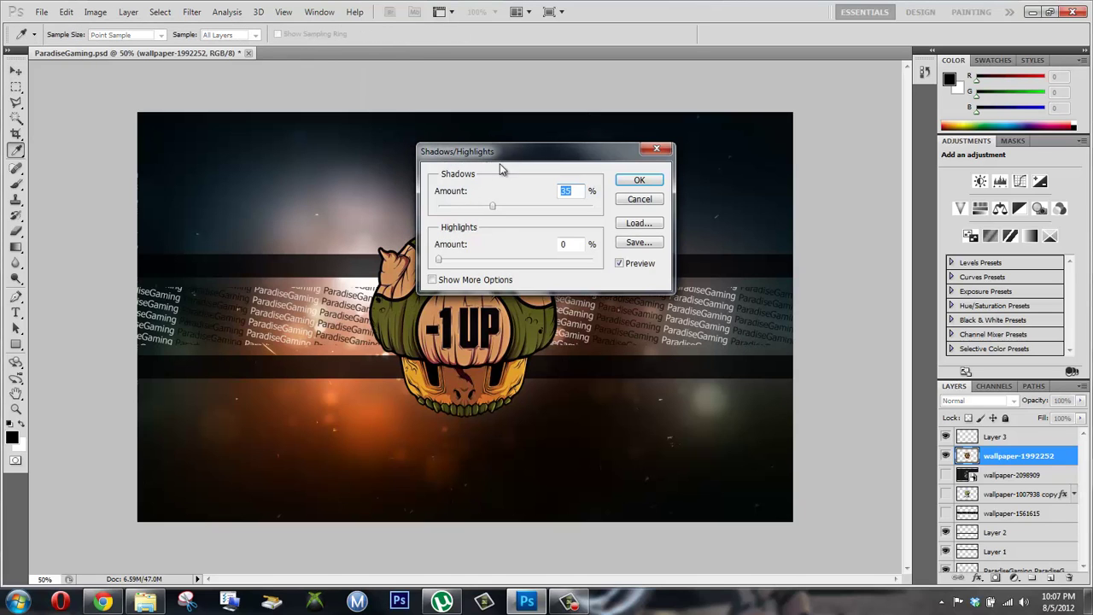
left_click_drag(515, 158, 704, 142)
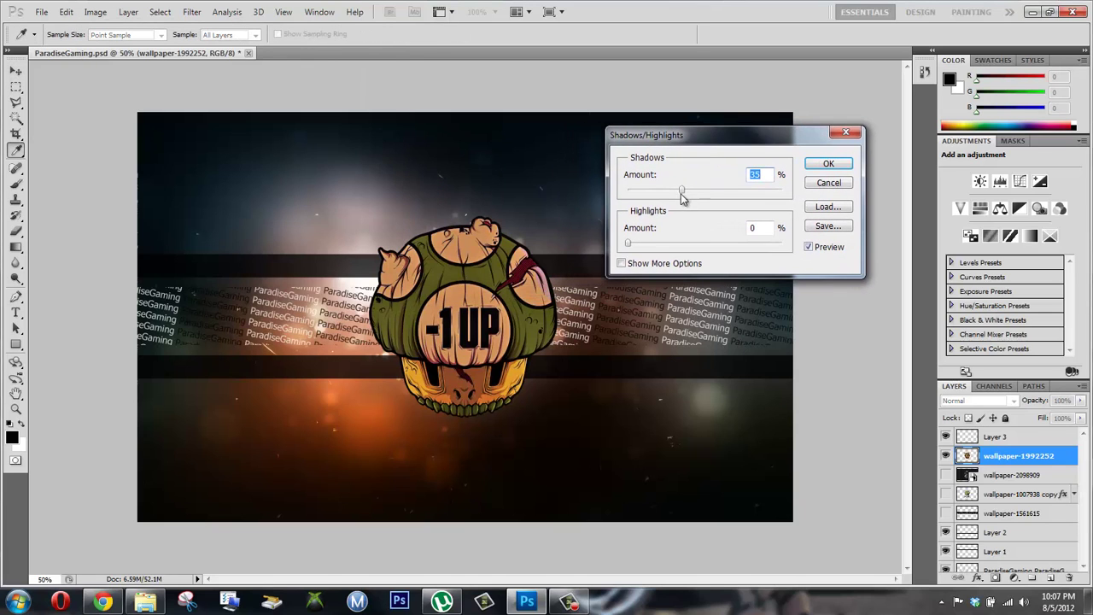
left_click_drag(700, 192, 765, 198)
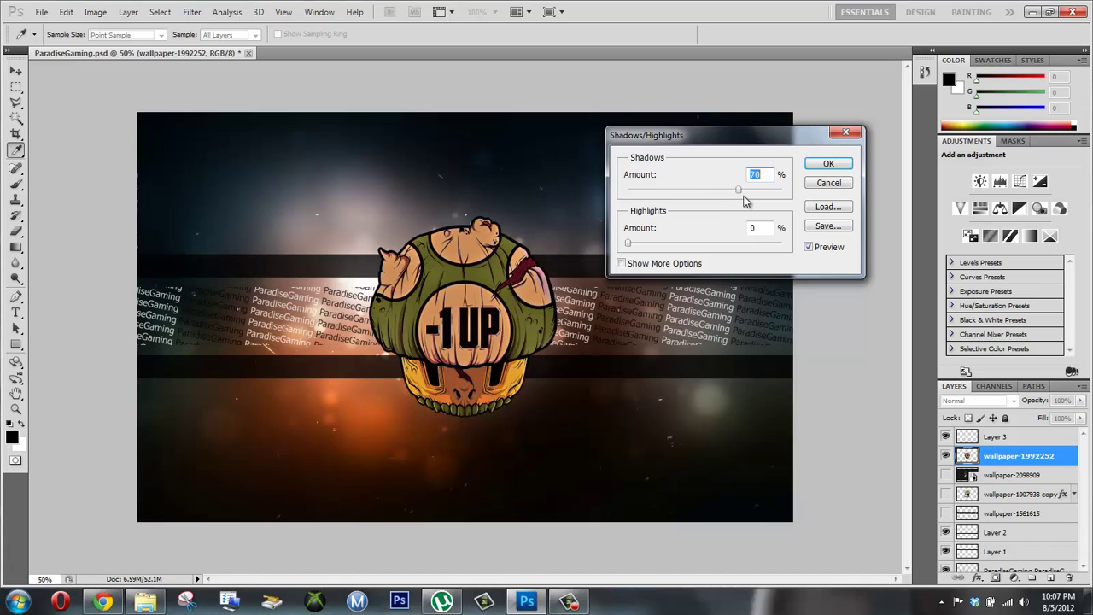
left_click_drag(692, 204, 622, 209)
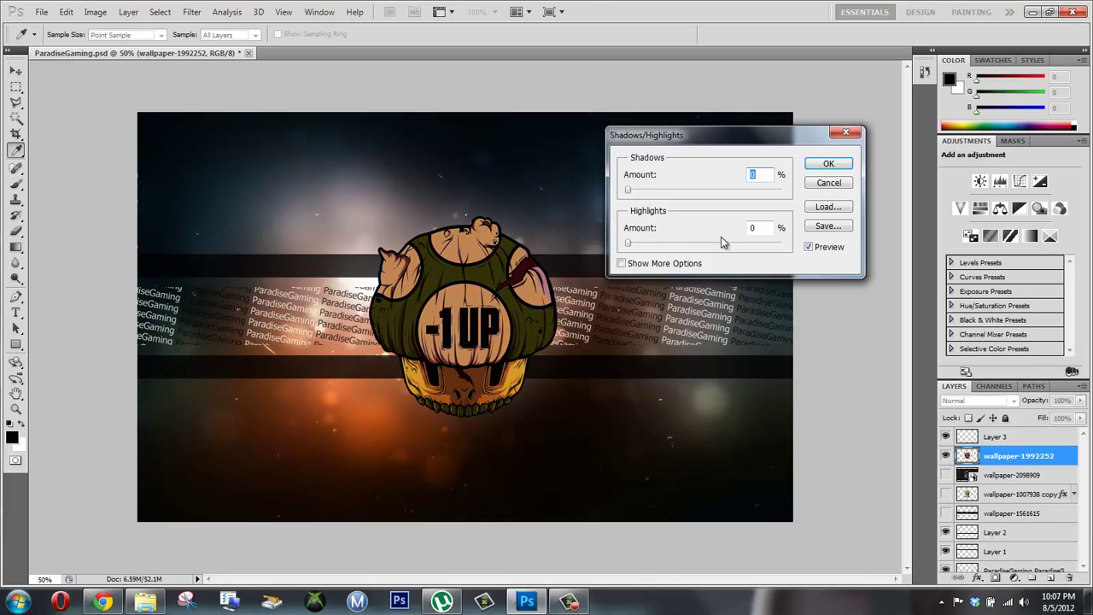
left_click_drag(628, 246, 738, 248)
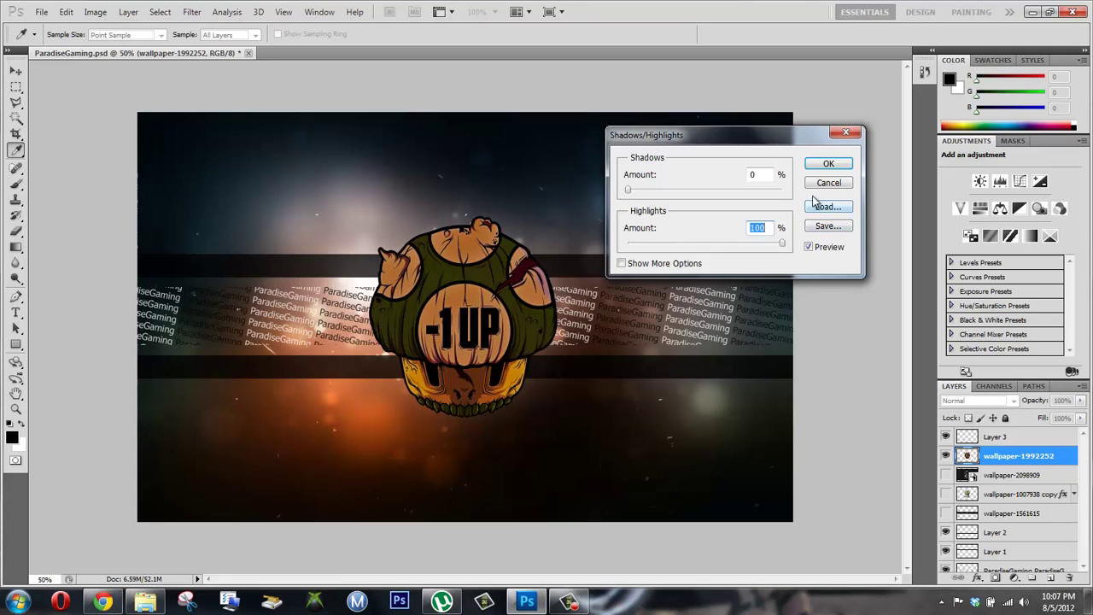
left_click(622, 263)
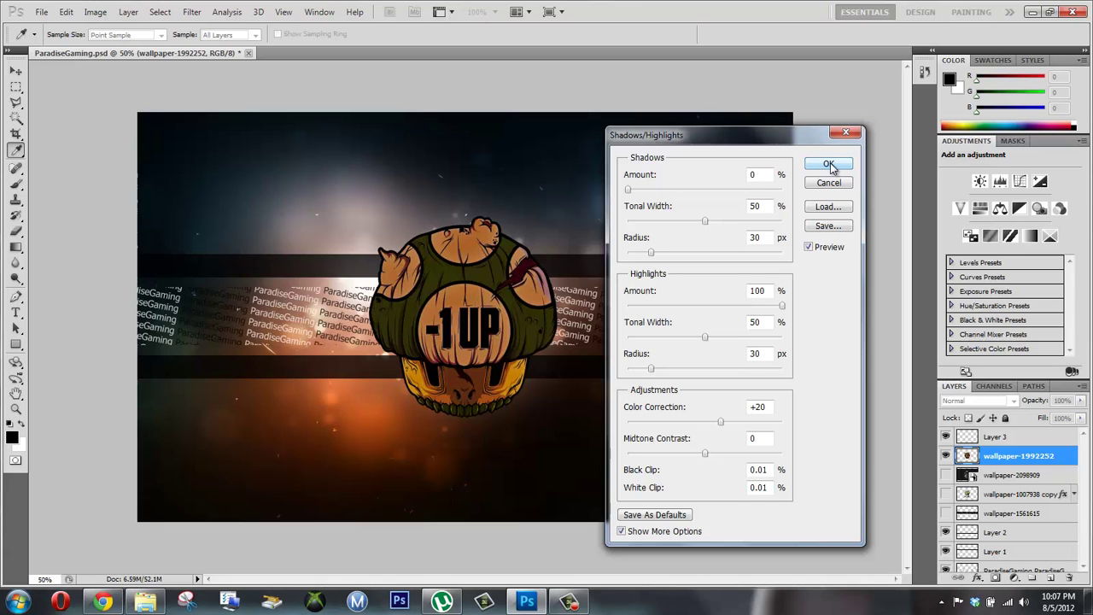
left_click(828, 165)
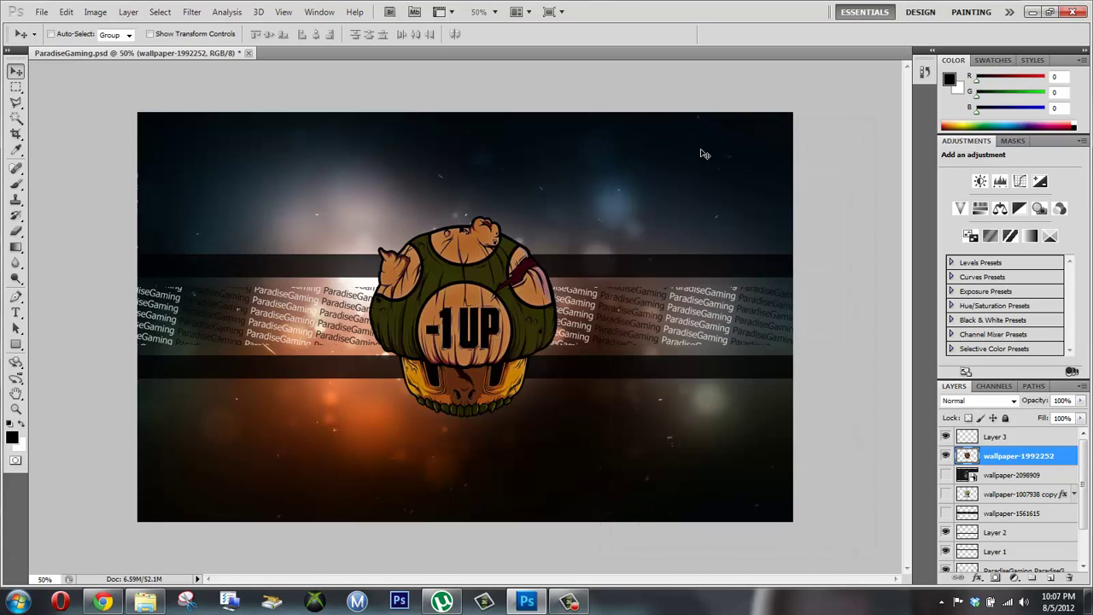
left_click(569, 602)
Show the small signature text layer at the banner's bottom centre
left_click(1029, 536)
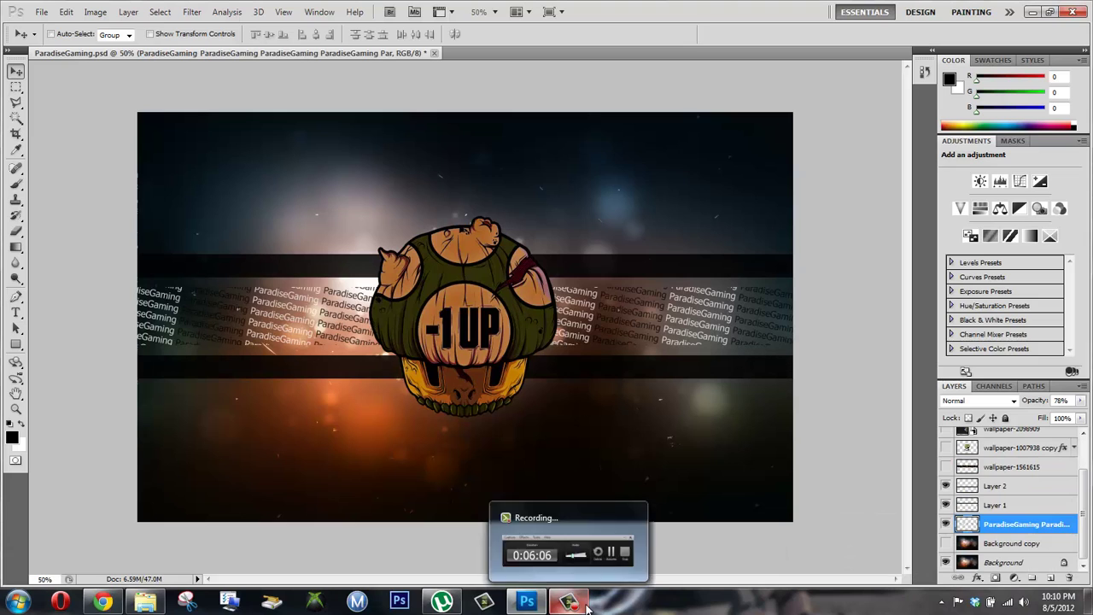
left_click(584, 603)
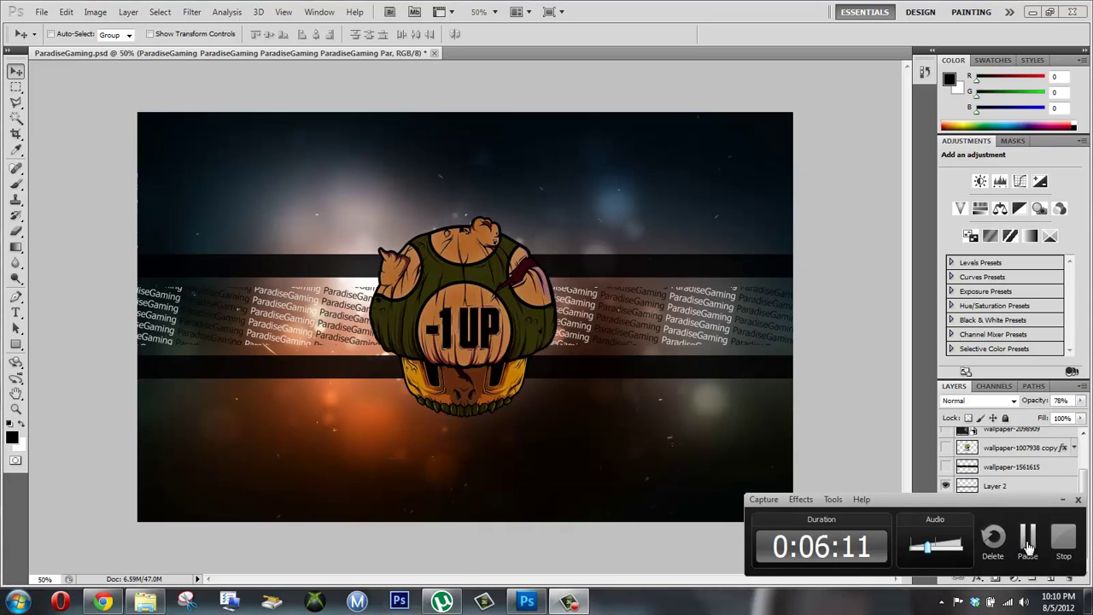
left_click(1027, 547)
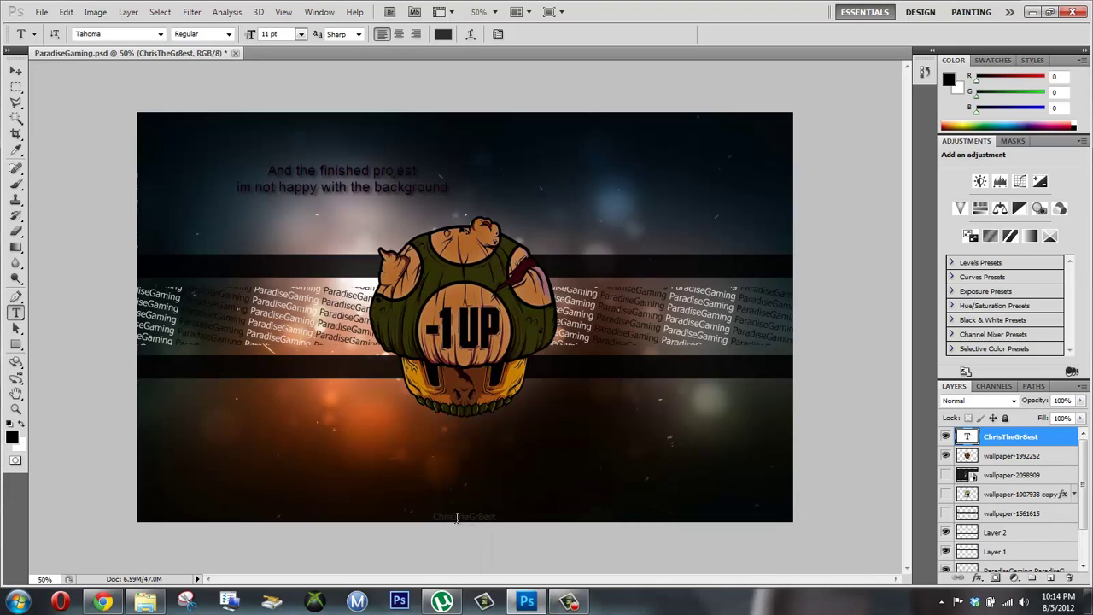
left_click(569, 602)
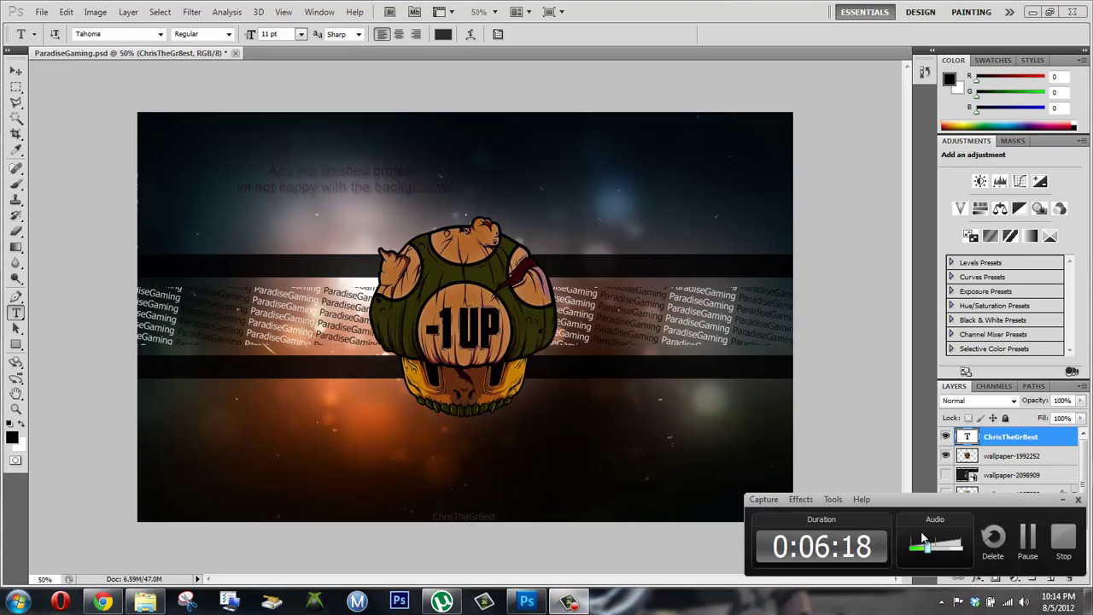